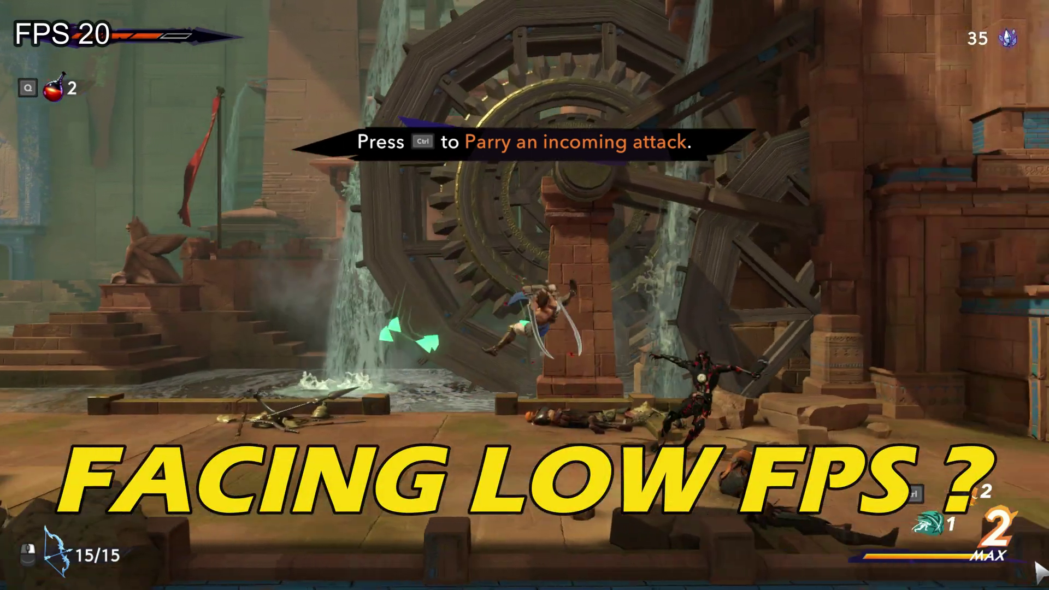
Slash the enemy, run left and right past the water wheel, and leap onto the pottery ledge
{"action": "left_click", "coordinate": [1041, 571]}
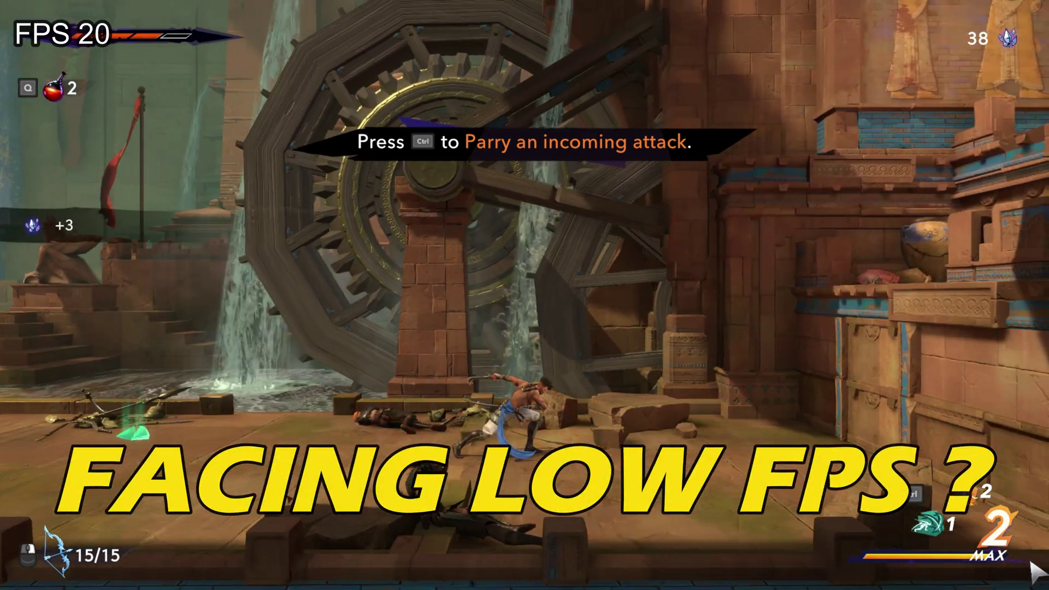
{"action": "key", "text": "a"}
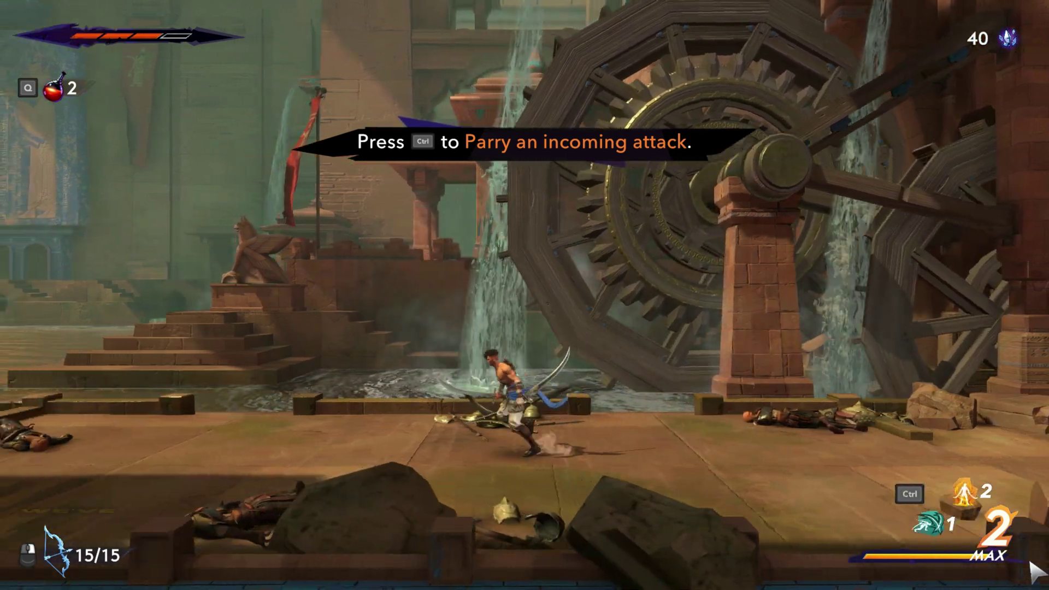
{"action": "key", "text": "a"}
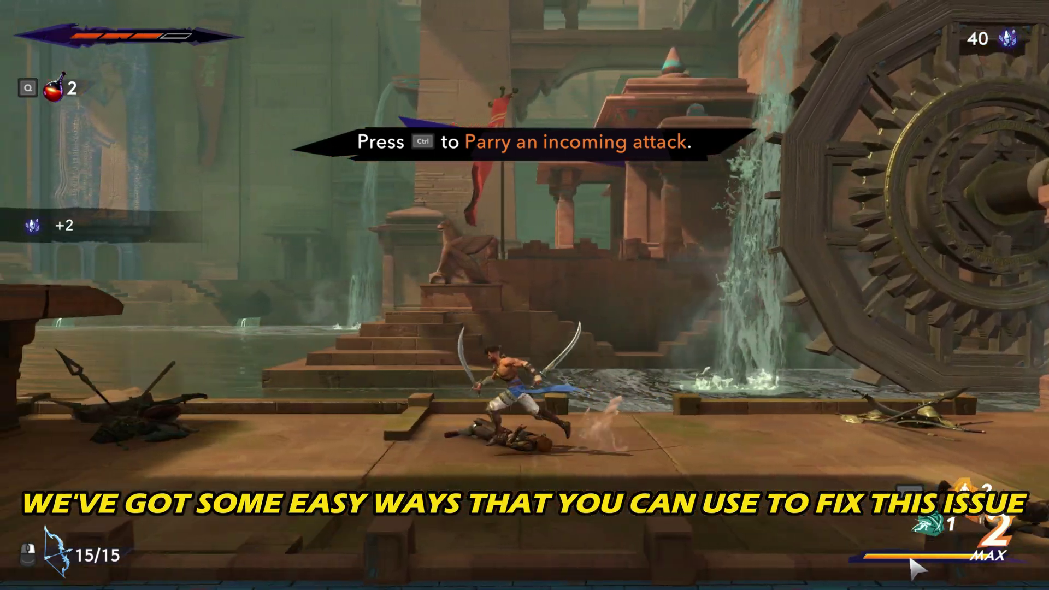
{"action": "key", "text": "d"}
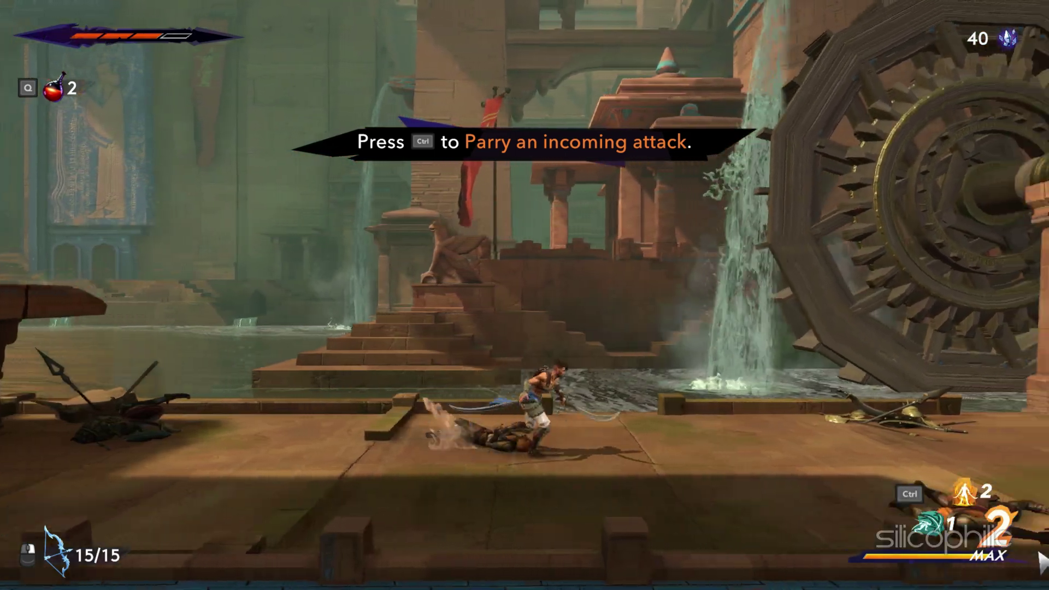
{"action": "key", "text": "d"}
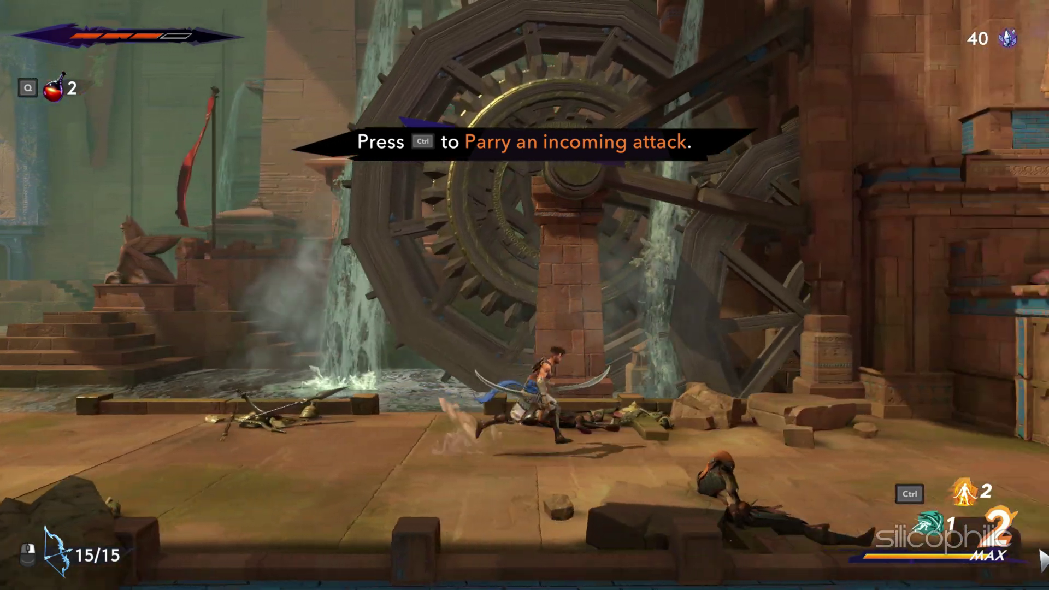
{"action": "key", "text": "space"}
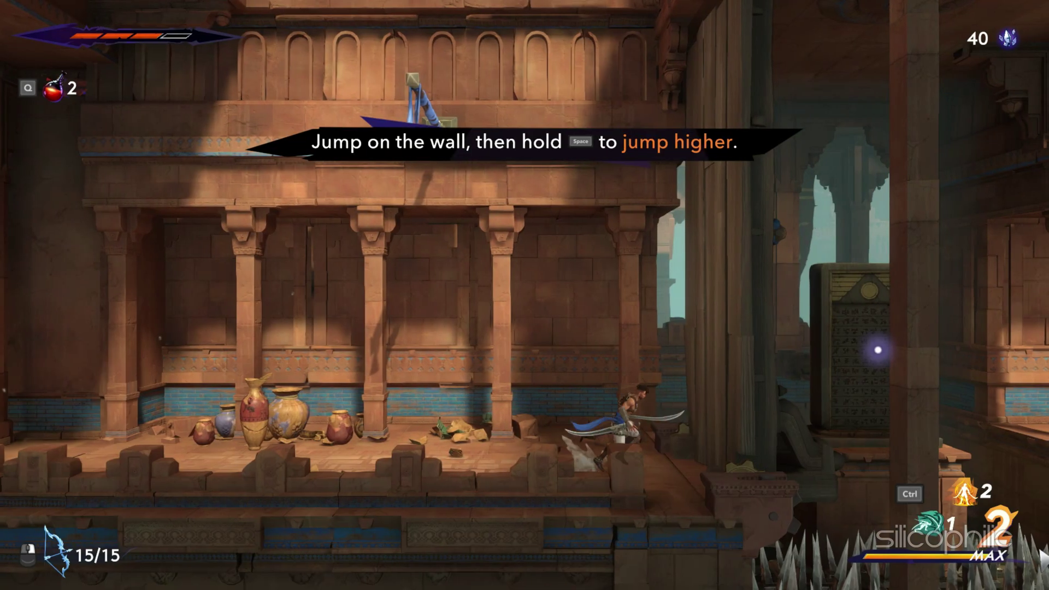
{"action": "key", "text": "d"}
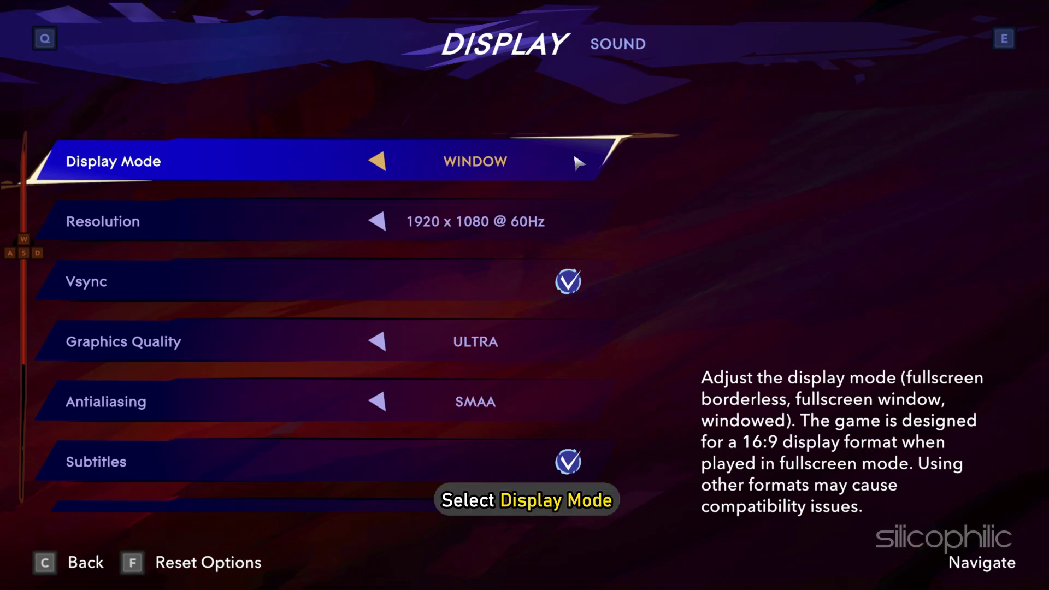
Set Display Mode to Fullscreen Window at 1920 x 1080, Vsync off, and Graphics Quality Normal
{"action": "left_click", "coordinate": [377, 162]}
{"action": "left_click", "coordinate": [376, 221]}
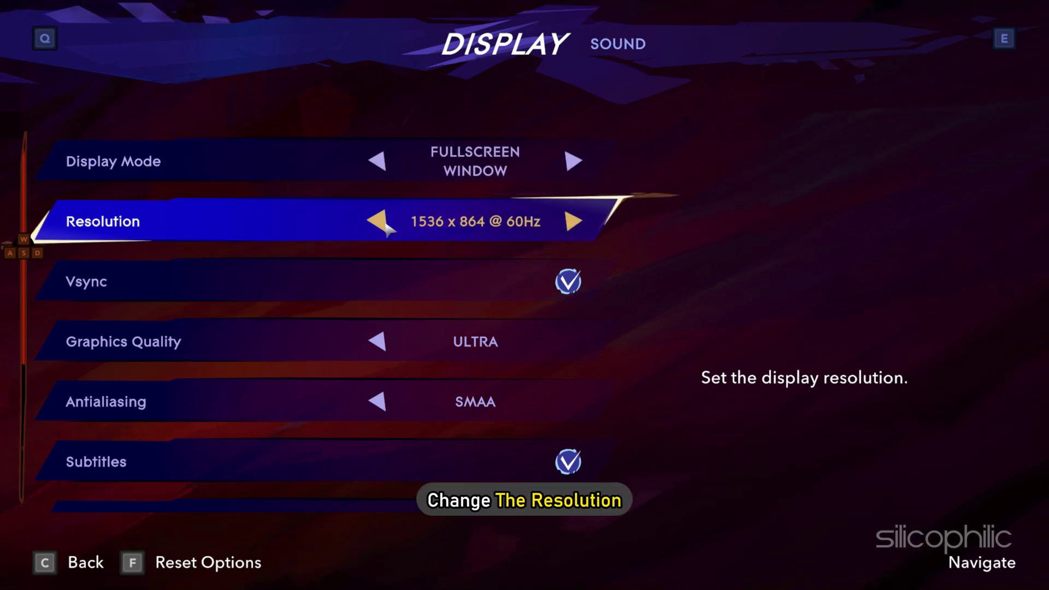
{"action": "left_click", "coordinate": [378, 221]}
{"action": "left_click", "coordinate": [573, 222]}
{"action": "left_click", "coordinate": [573, 221]}
{"action": "left_click", "coordinate": [573, 221]}
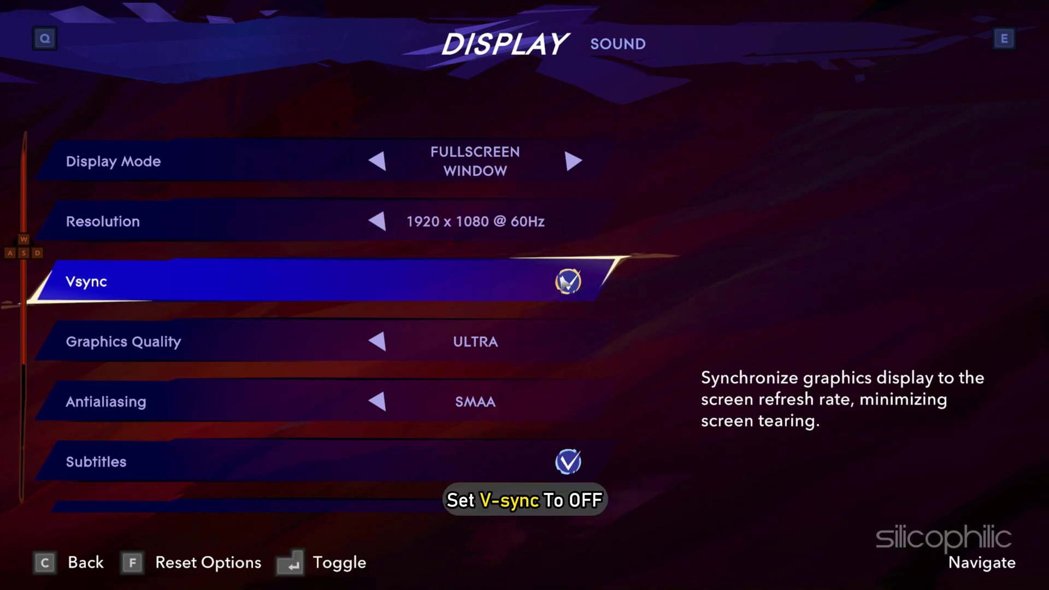
{"action": "left_click", "coordinate": [567, 282]}
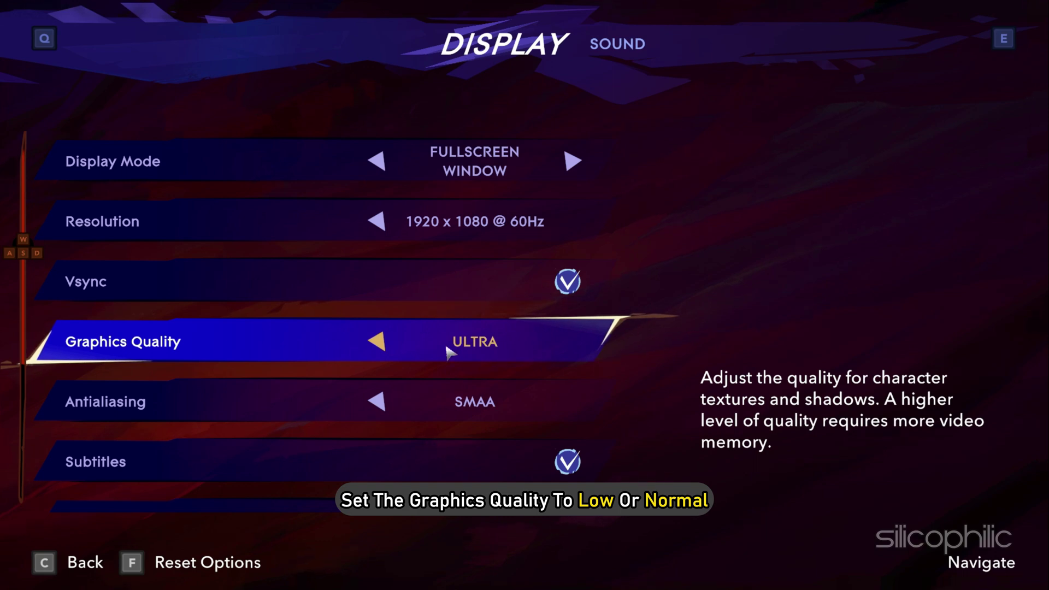
{"action": "left_click", "coordinate": [378, 343]}
{"action": "left_click", "coordinate": [380, 344]}
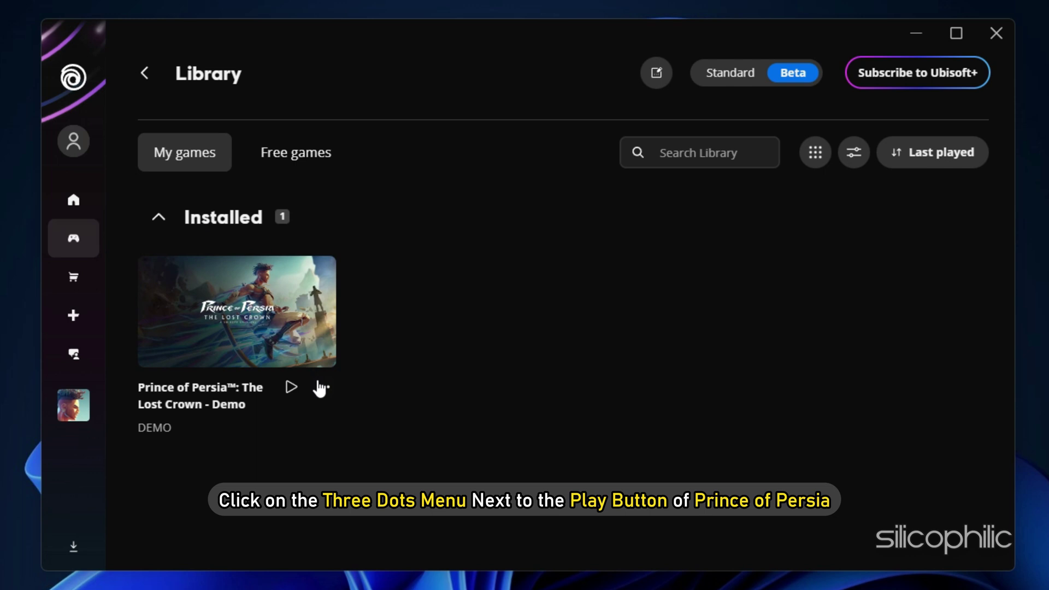
Verify the Prince of Persia demo's game files from its Library options and close the results
{"action": "left_click", "coordinate": [321, 388]}
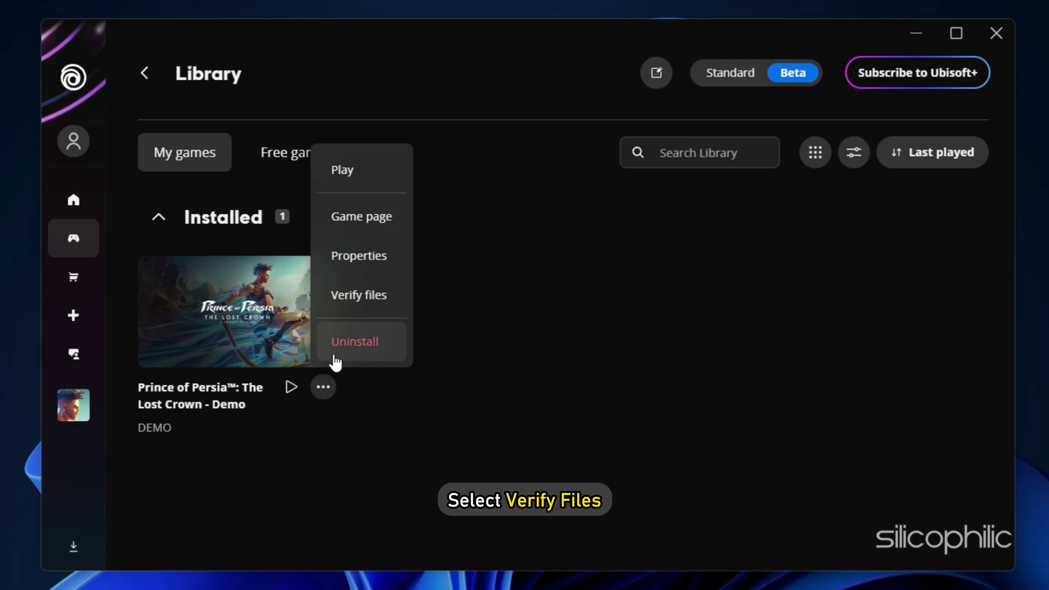
{"action": "left_click", "coordinate": [350, 299]}
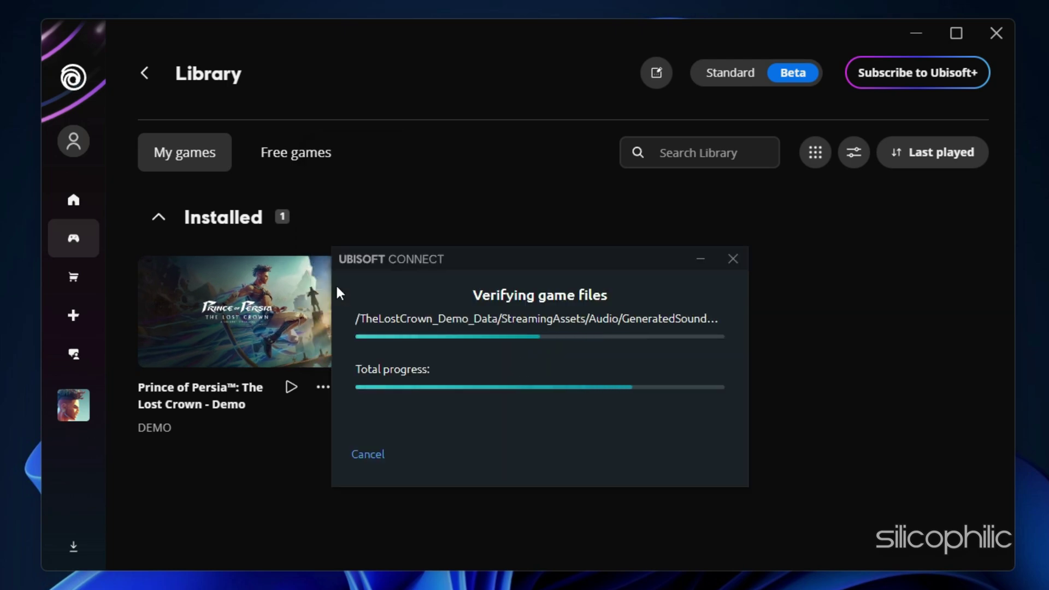
{"action": "left_click", "coordinate": [688, 455]}
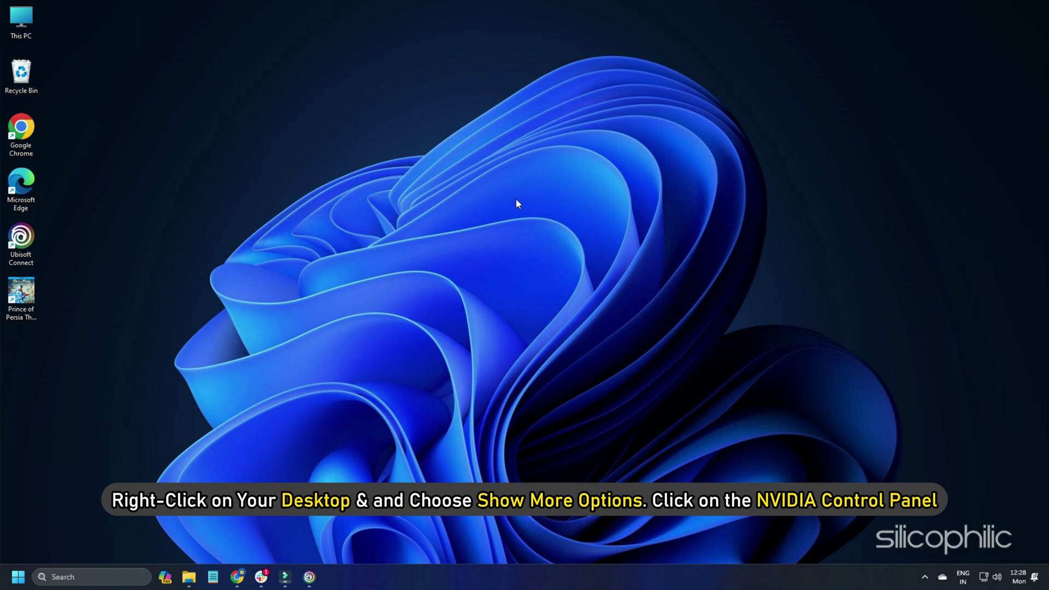
Open NVIDIA Control Panel from the desktop's extended context menu
{"action": "right_click", "coordinate": [516, 200]}
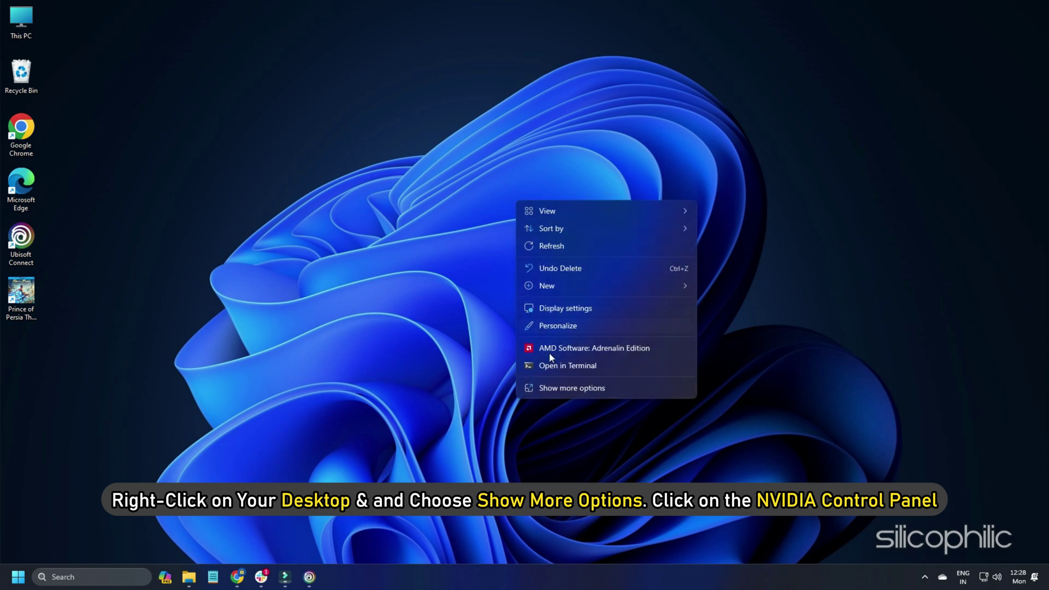
{"action": "left_click", "coordinate": [553, 392]}
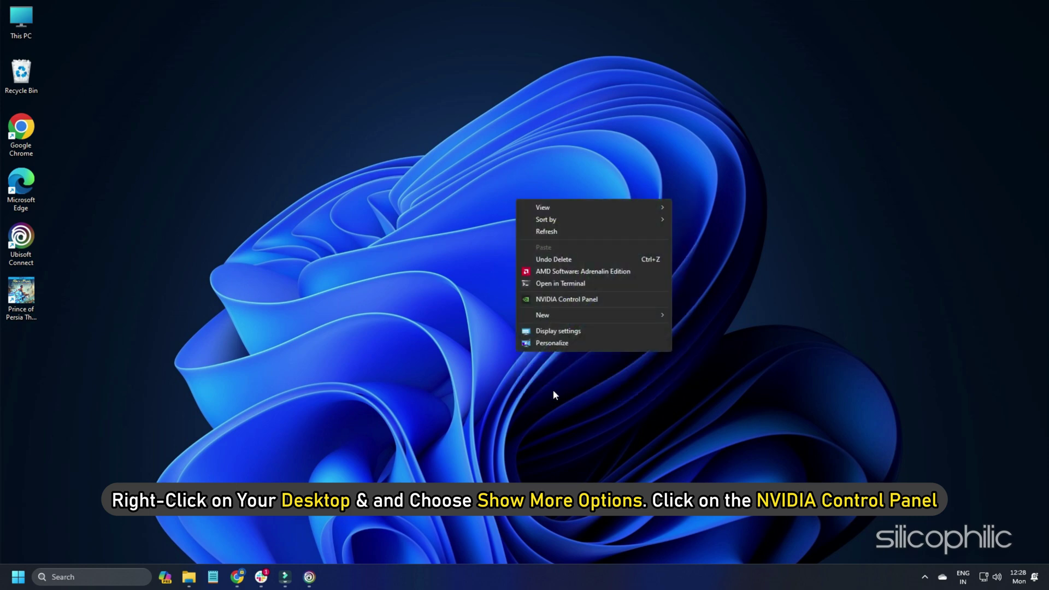
{"action": "left_click", "coordinate": [567, 300]}
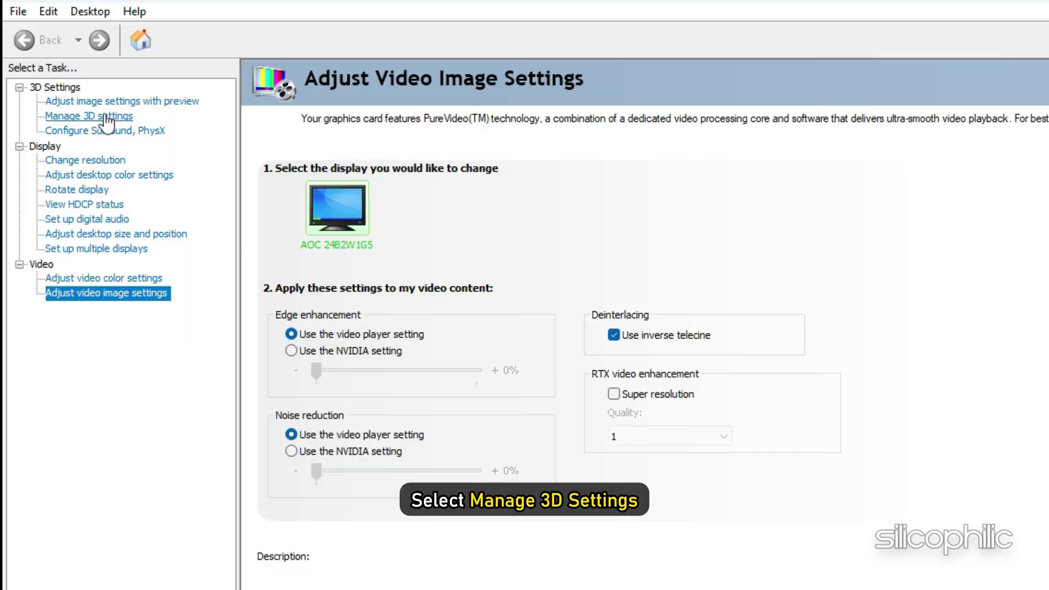
In Manage 3D Settings, bring up the global Shader Cache Size choices
{"action": "left_click", "coordinate": [105, 117]}
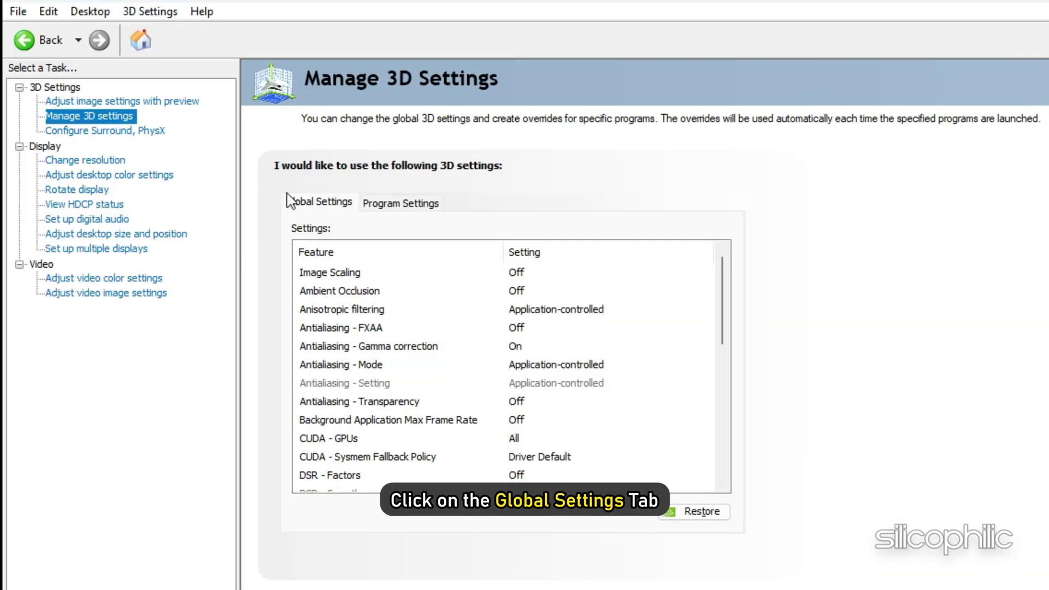
{"action": "scroll", "coordinate": [356, 373], "scroll_direction": "down", "scroll_amount": 4}
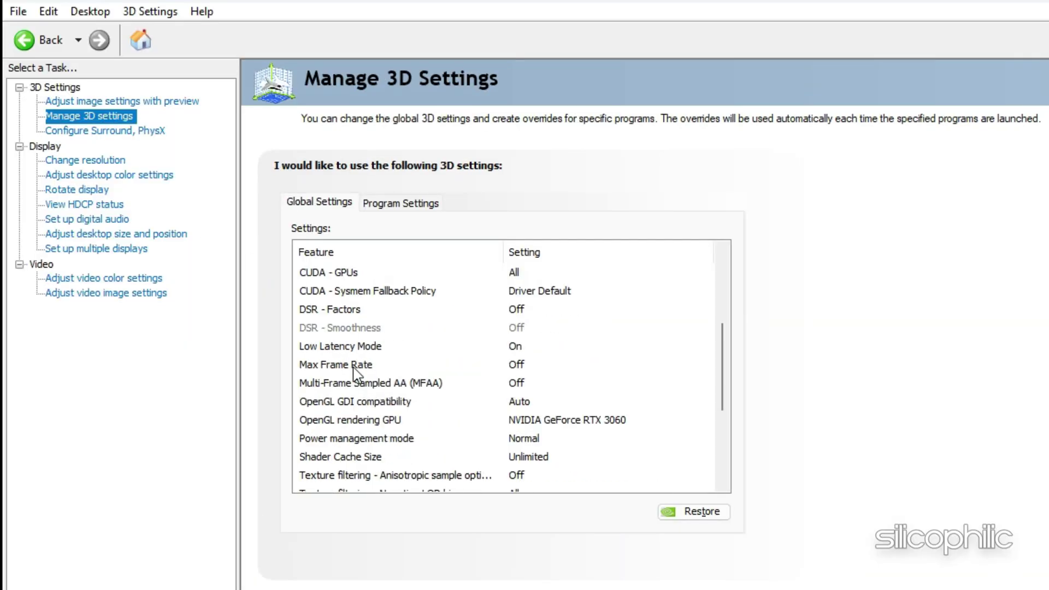
{"action": "left_click", "coordinate": [350, 405]}
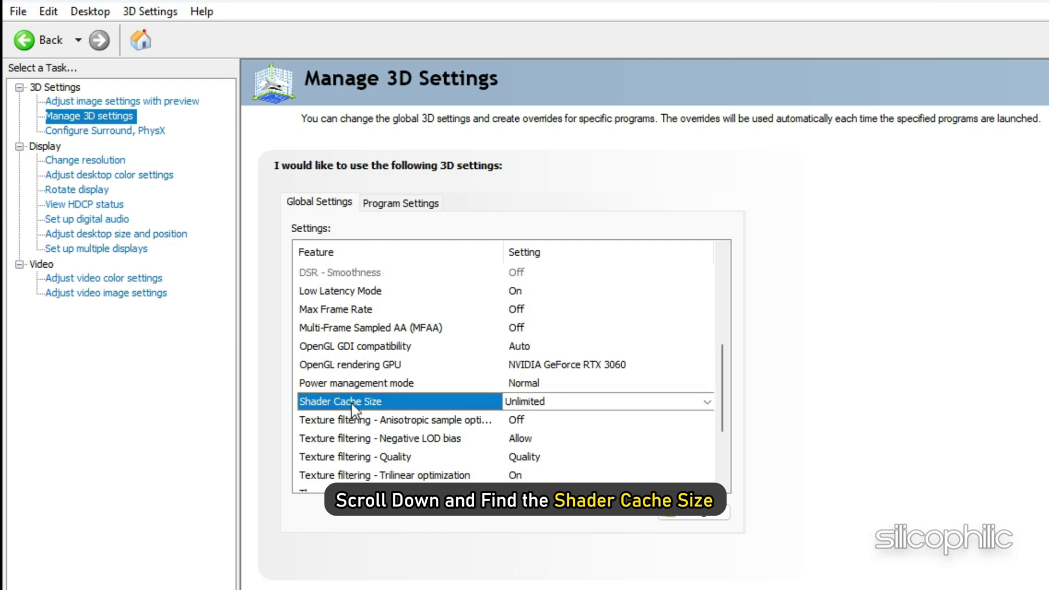
{"action": "left_click", "coordinate": [714, 405]}
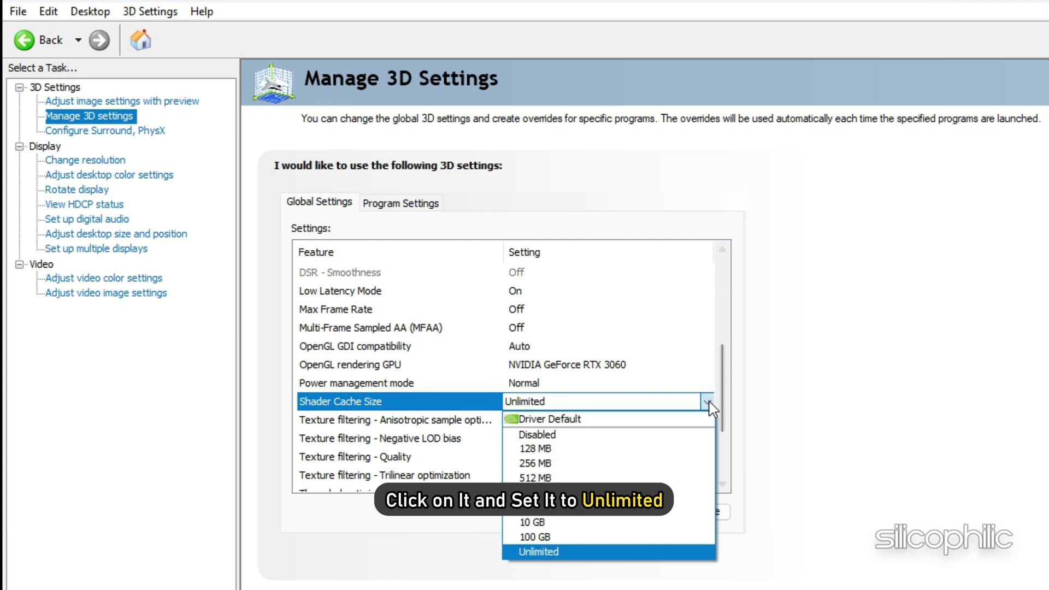
Set global Shader Cache Size to Unlimited, then add TheLostCrown_Demo.exe under Program Settings
{"action": "left_click", "coordinate": [539, 545]}
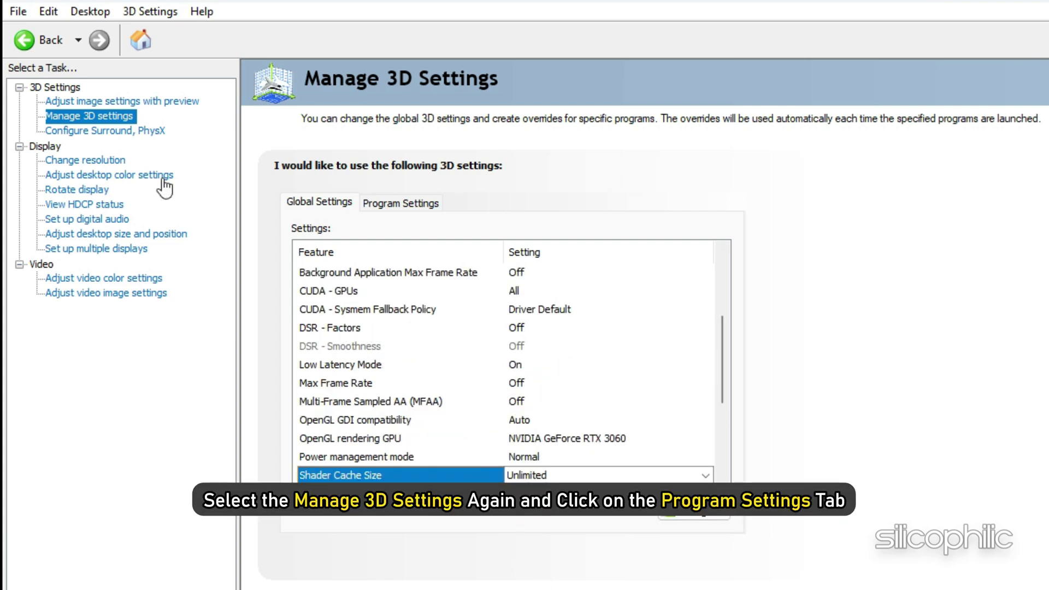
{"action": "left_click", "coordinate": [118, 116]}
{"action": "left_click", "coordinate": [395, 202]}
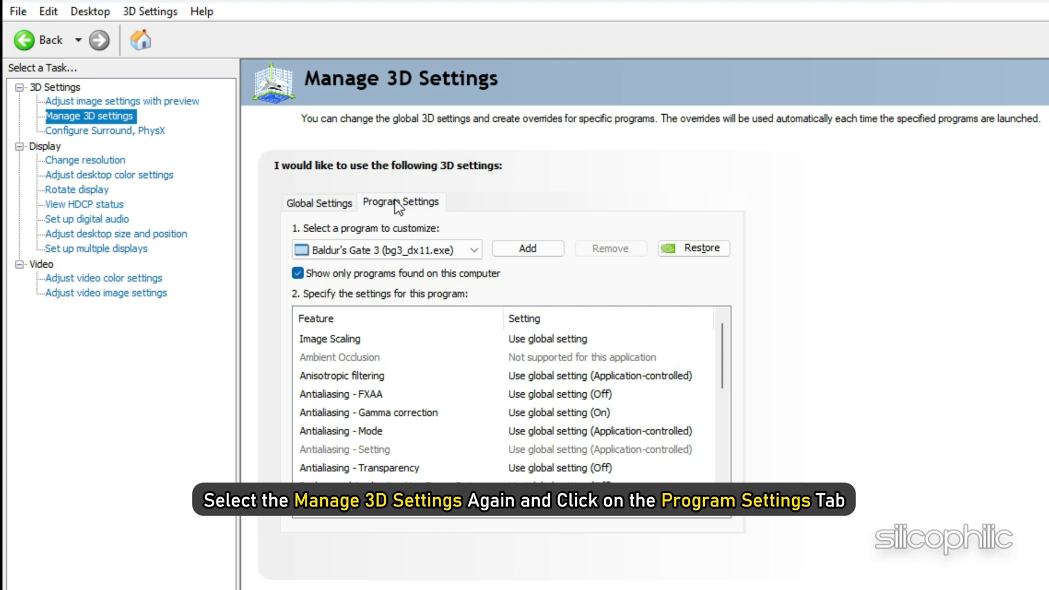
{"action": "left_click", "coordinate": [533, 249]}
{"action": "left_click", "coordinate": [720, 484]}
{"action": "left_click", "coordinate": [389, 344]}
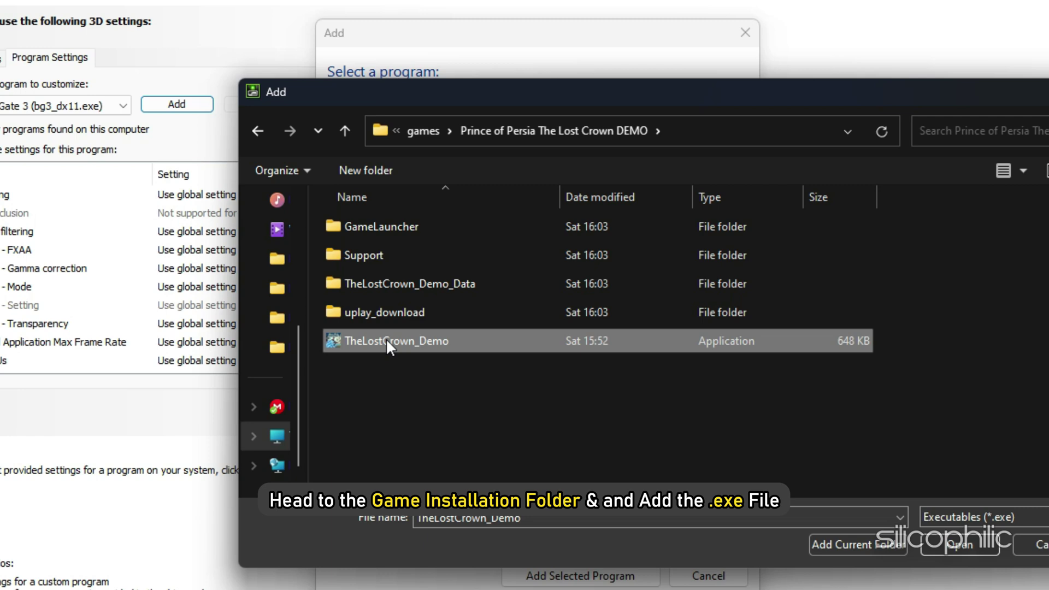
{"action": "left_click", "coordinate": [960, 545]}
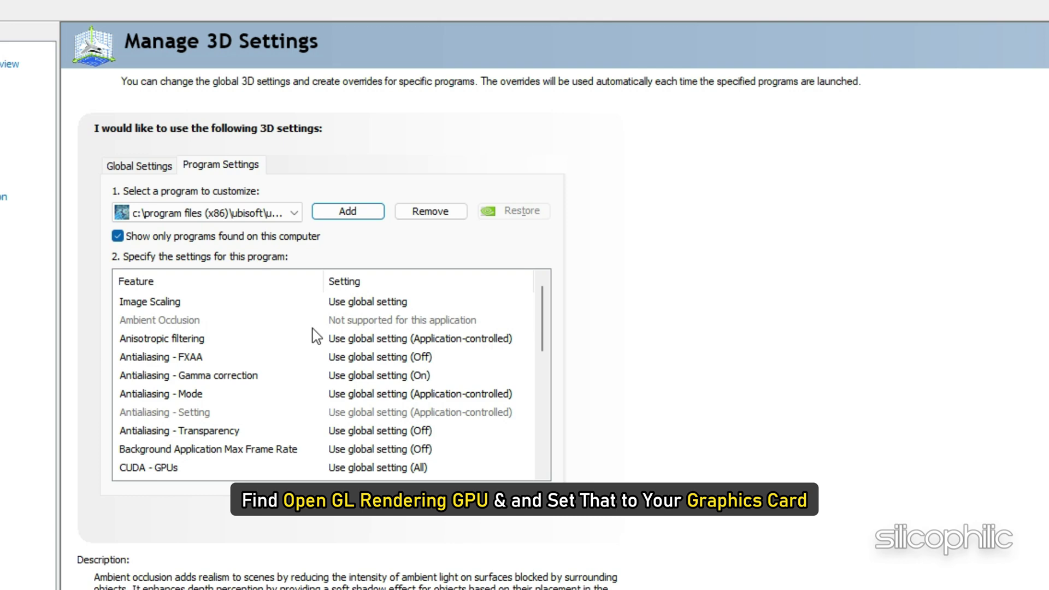
For TheLostCrown_Demo, use RTX 3060 for OpenGL, Prefer maximum performance power, and Adaptive vertical sync
{"action": "scroll", "coordinate": [316, 335], "scroll_direction": "down", "scroll_amount": 3}
{"action": "left_click", "coordinate": [190, 415]}
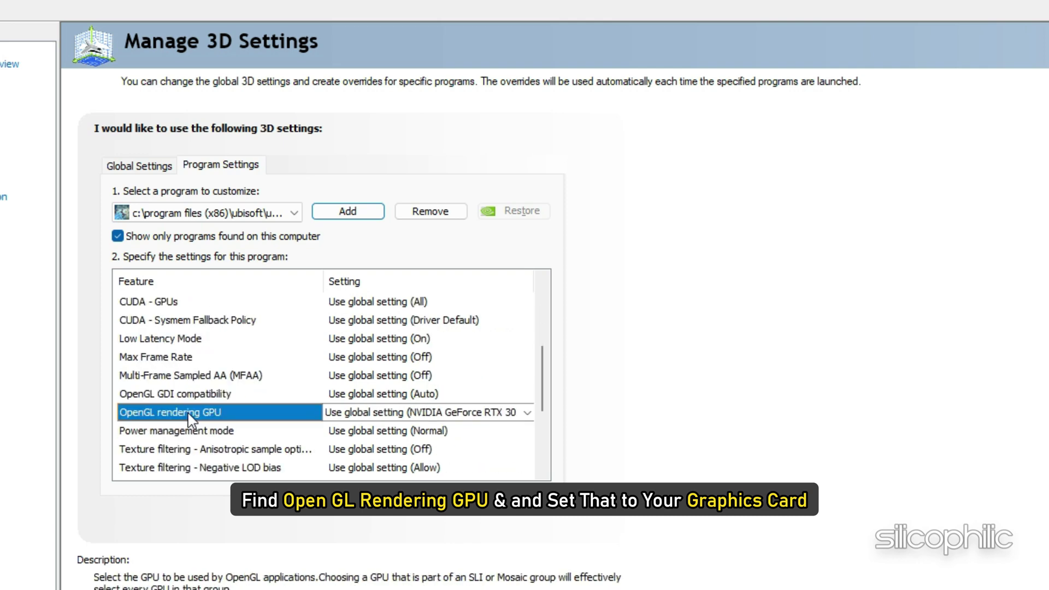
{"action": "left_click", "coordinate": [424, 412]}
{"action": "left_click", "coordinate": [421, 459]}
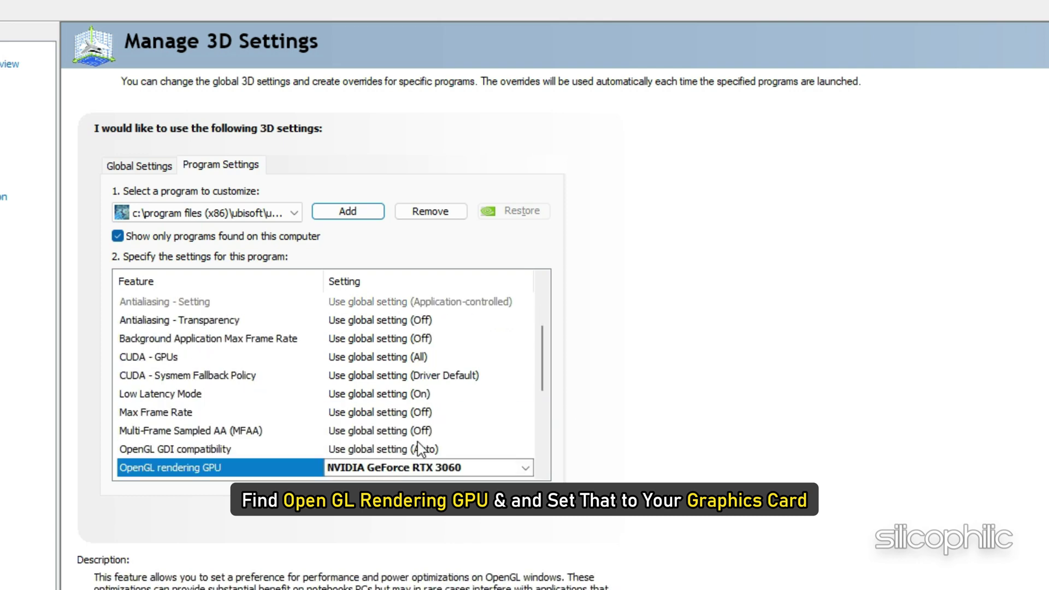
{"action": "scroll", "coordinate": [221, 427], "scroll_direction": "down", "scroll_amount": 2}
{"action": "left_click", "coordinate": [194, 376]}
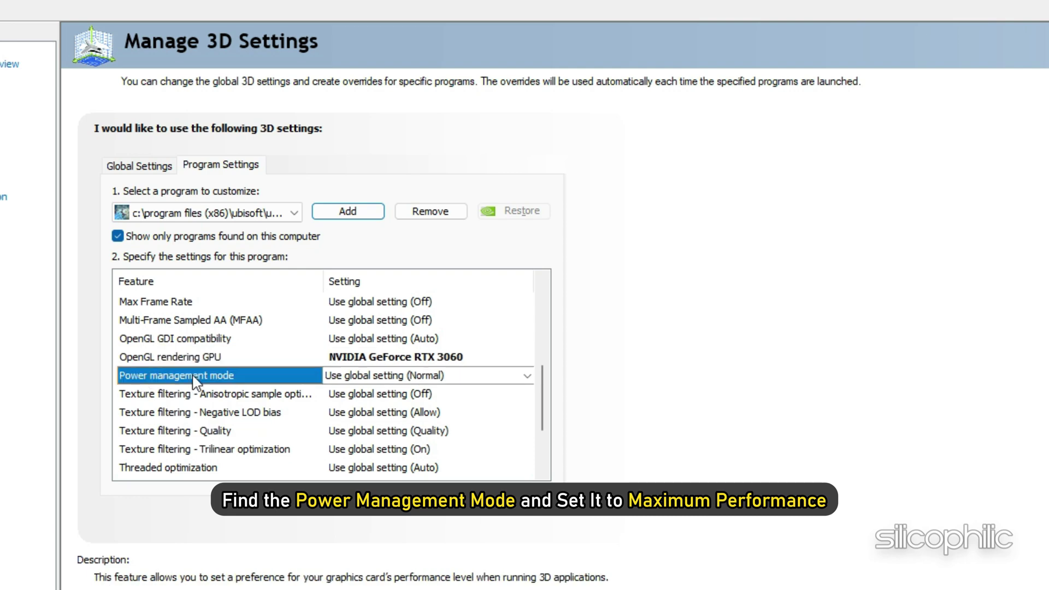
{"action": "left_click", "coordinate": [528, 376]}
{"action": "left_click", "coordinate": [411, 424]}
{"action": "scroll", "coordinate": [209, 416], "scroll_direction": "down", "scroll_amount": 3}
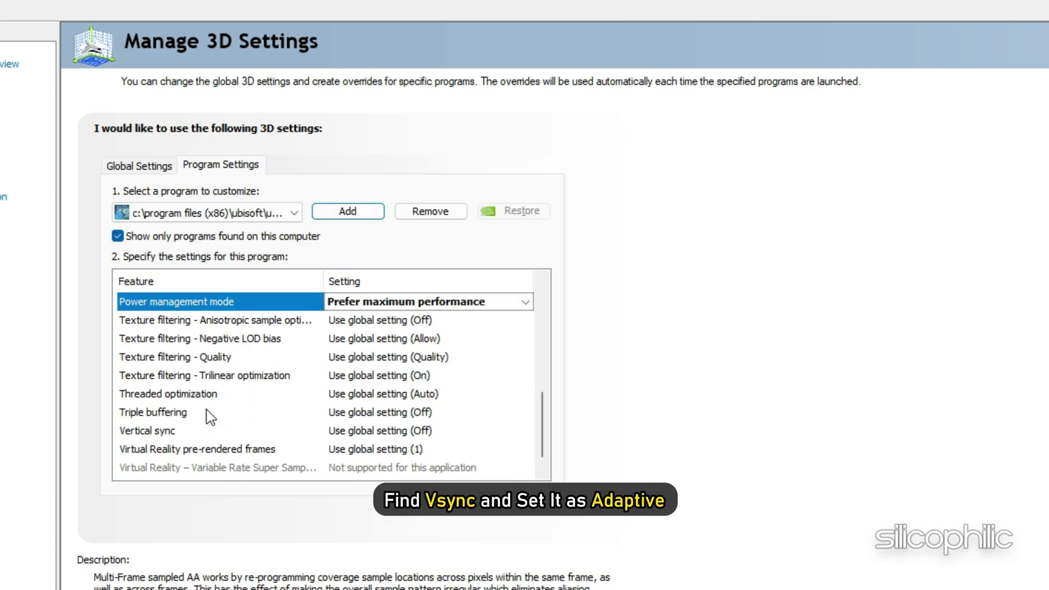
{"action": "left_click", "coordinate": [197, 431]}
{"action": "left_click", "coordinate": [525, 431]}
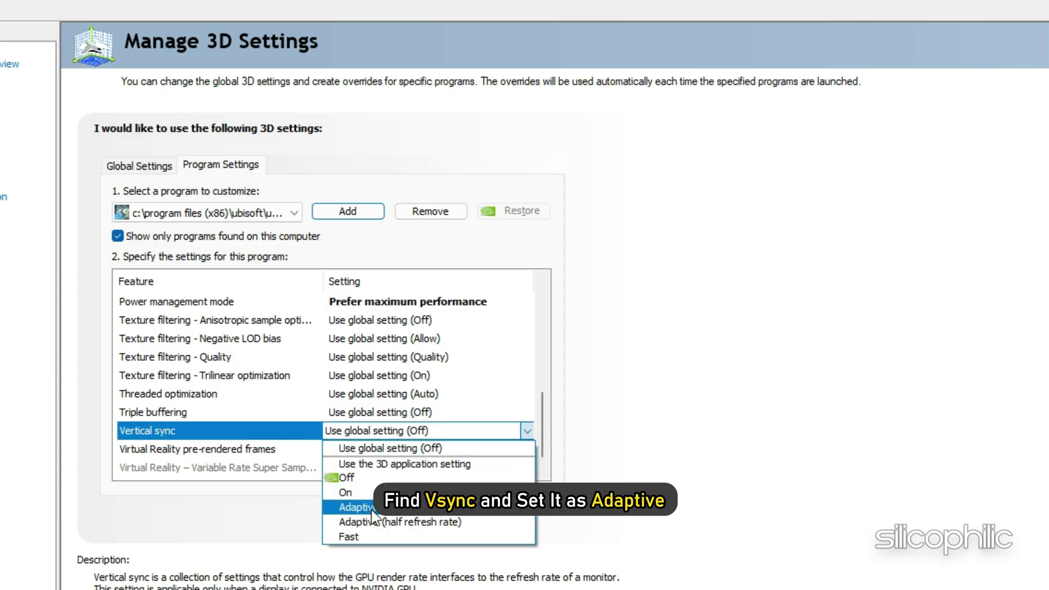
{"action": "left_click", "coordinate": [355, 507]}
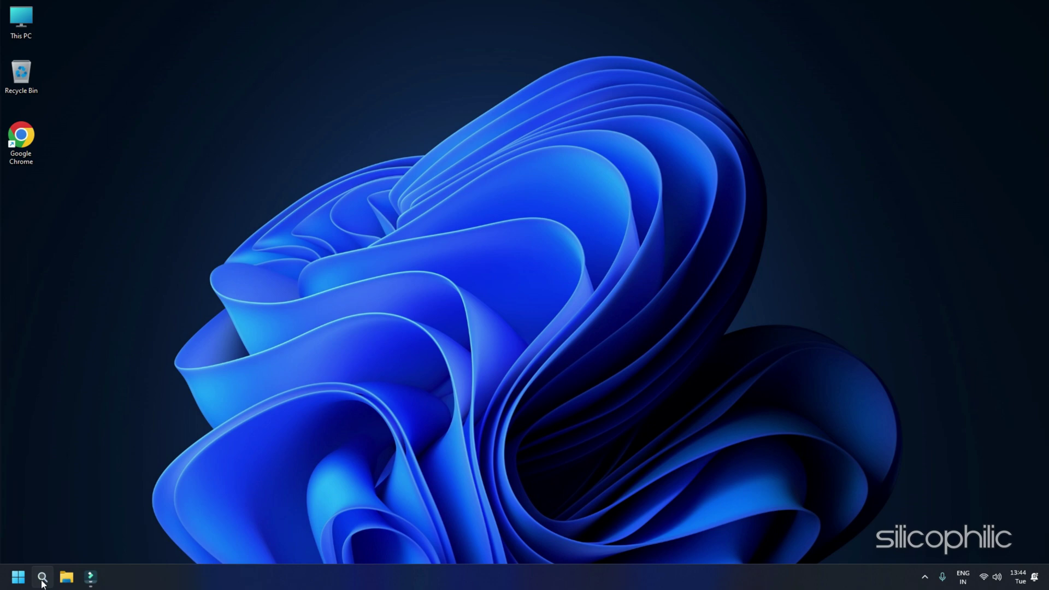
Search for Control Panel and switch Power Options from Power saver to the High performance plan
{"action": "left_click", "coordinate": [42, 577]}
{"action": "type", "text": "Control Panel"}
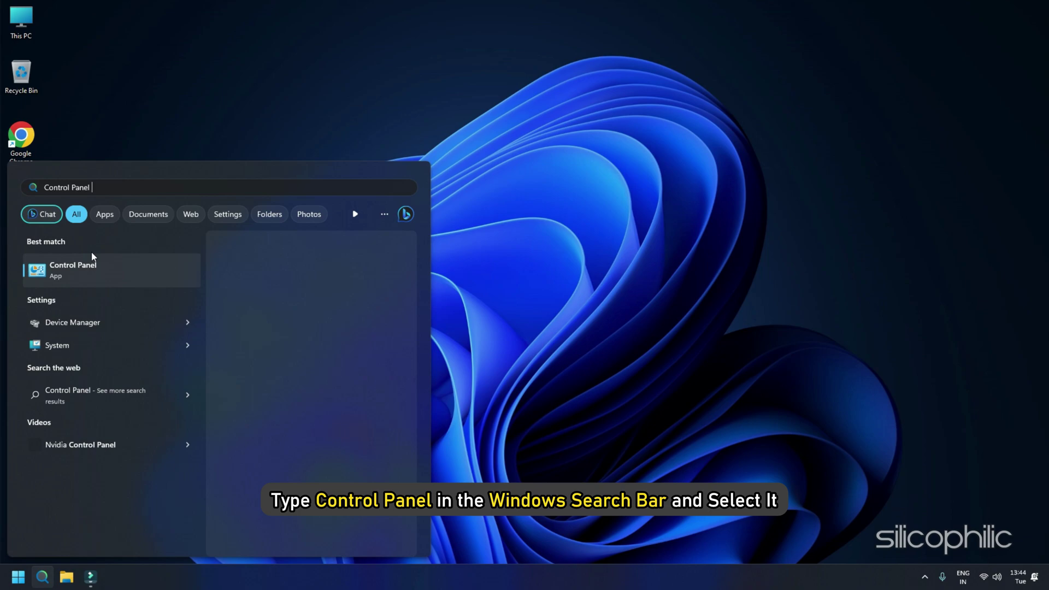
{"action": "left_click", "coordinate": [102, 267]}
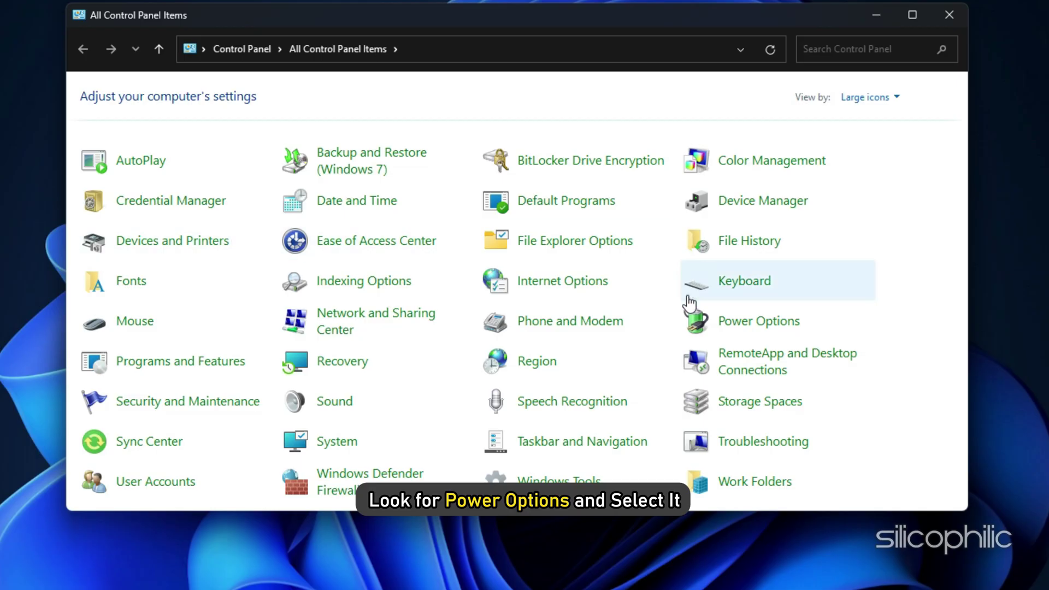
{"action": "left_click", "coordinate": [735, 324]}
{"action": "left_click", "coordinate": [703, 265]}
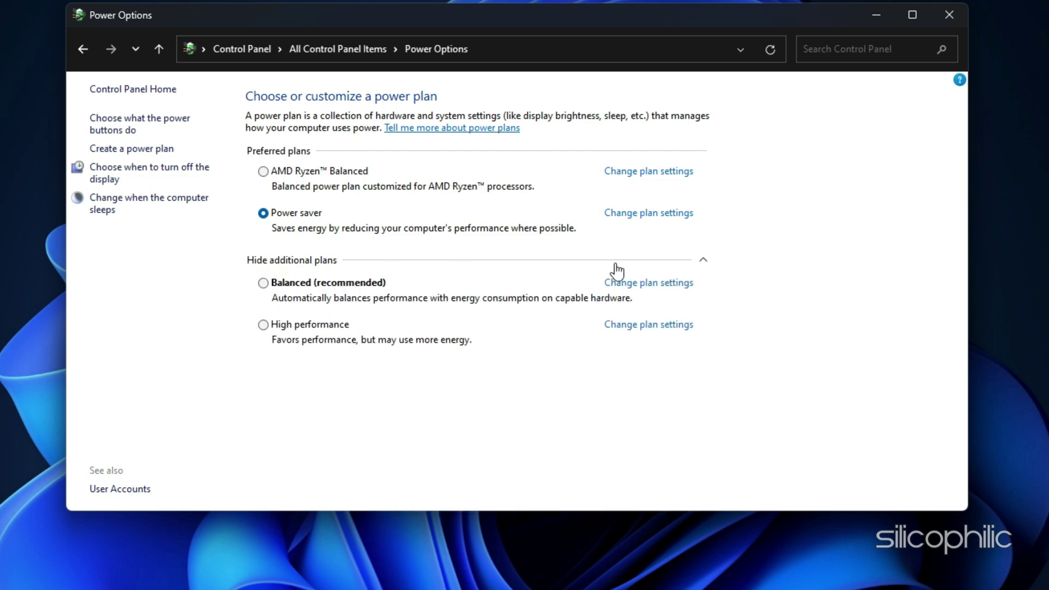
{"action": "left_click", "coordinate": [264, 326]}
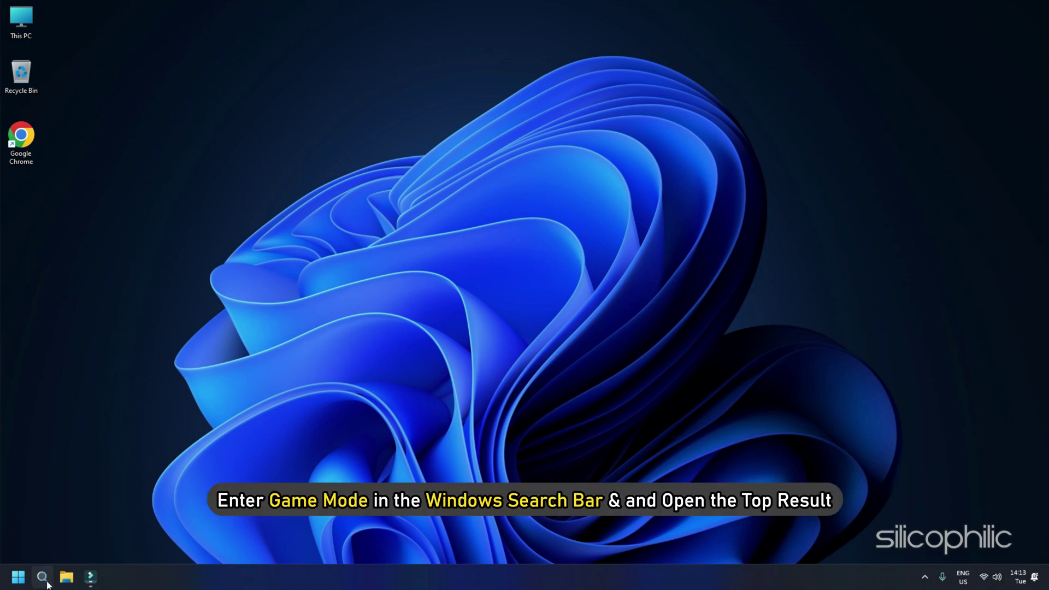
Search for Game Mode to check it's on, then review the Game Bar settings
{"action": "left_click", "coordinate": [42, 577]}
{"action": "type", "text": "Game Mode"}
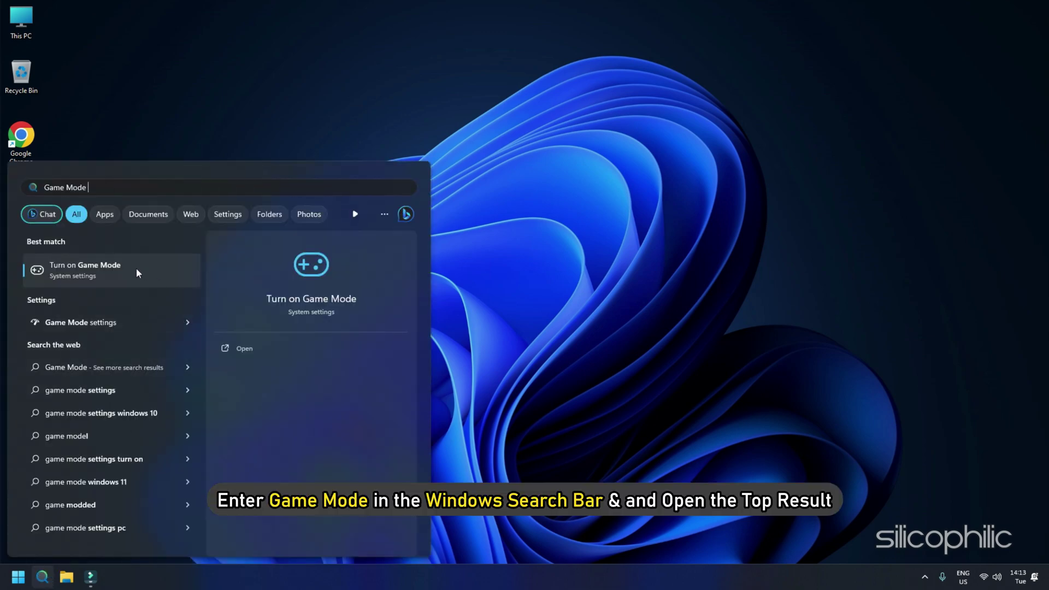
{"action": "left_click", "coordinate": [136, 273]}
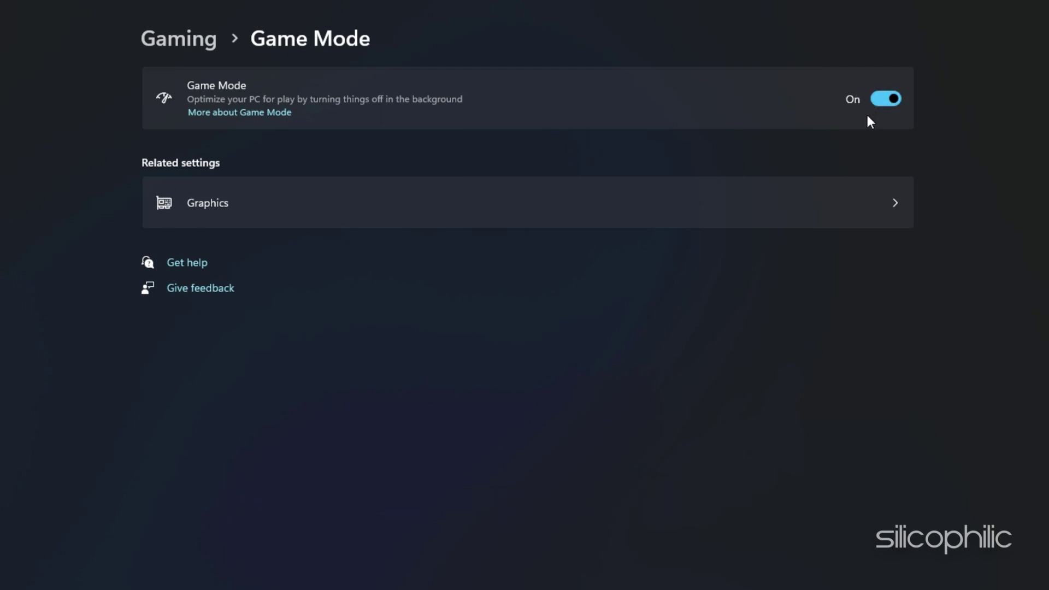
{"action": "key", "text": "alt+Left"}
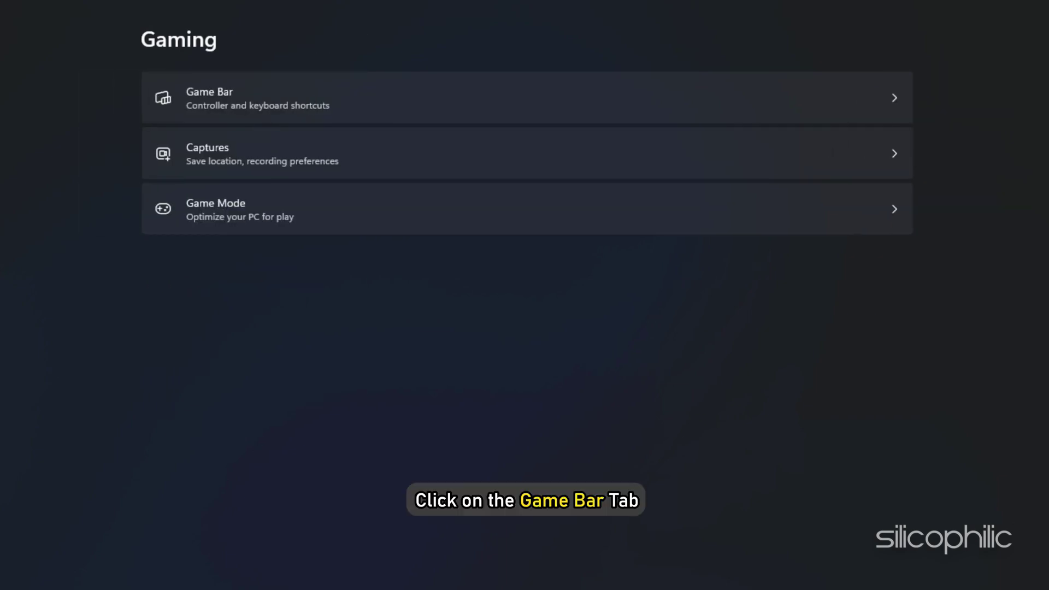
{"action": "left_click", "coordinate": [431, 103]}
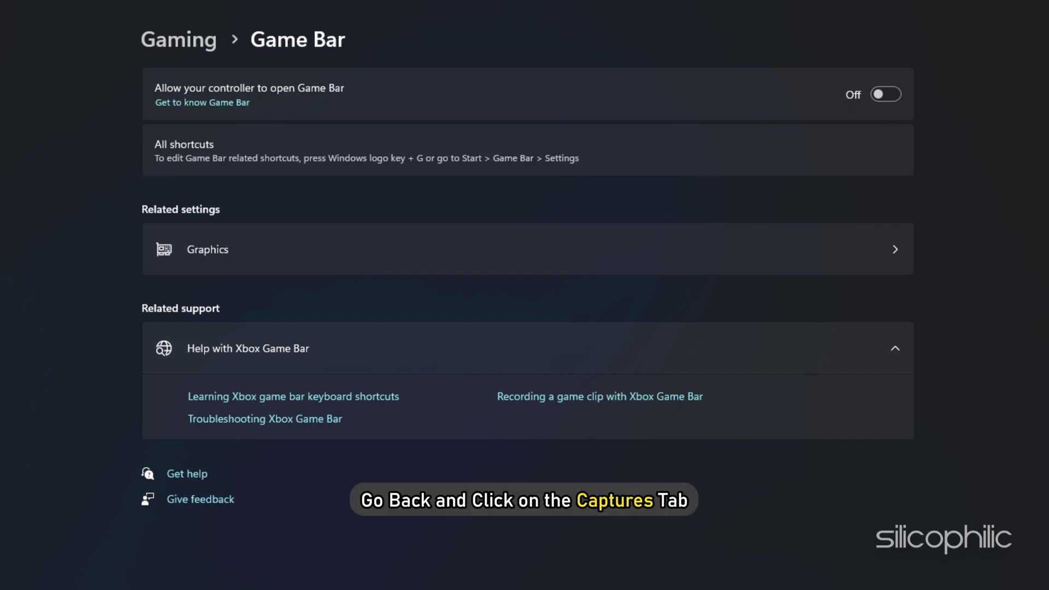
{"action": "left_click", "coordinate": [179, 39]}
Turn off Record what happened and Capture audio in the Captures settings
{"action": "left_click", "coordinate": [313, 152]}
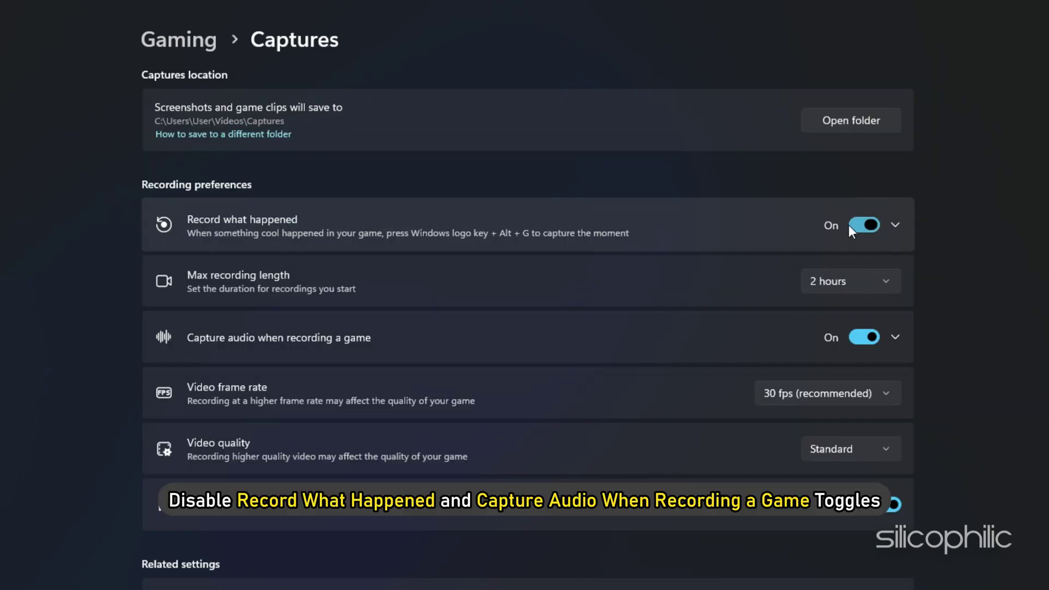
{"action": "left_click", "coordinate": [850, 228]}
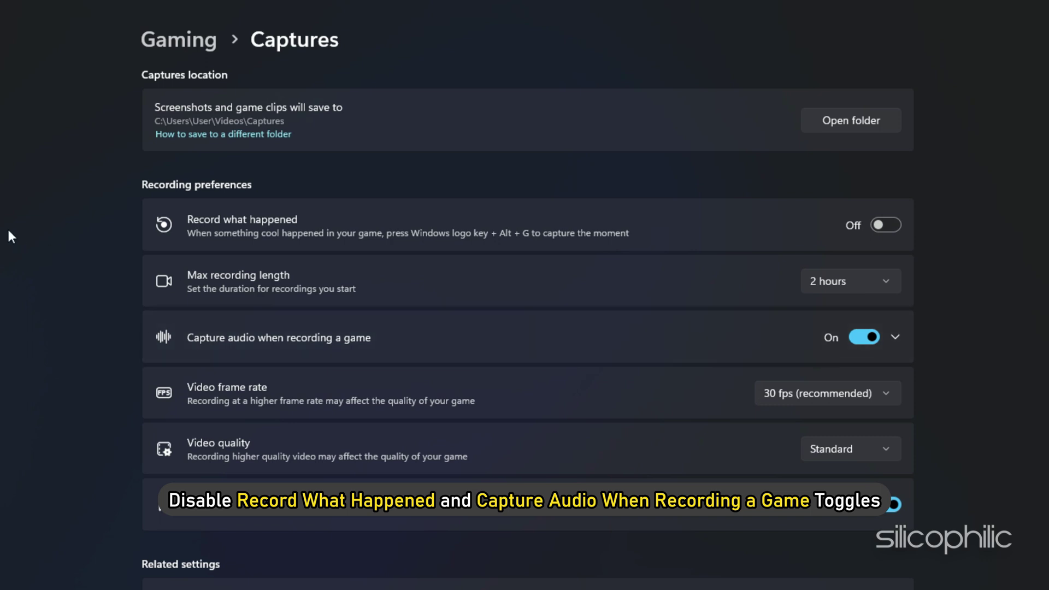
{"action": "left_click", "coordinate": [859, 338]}
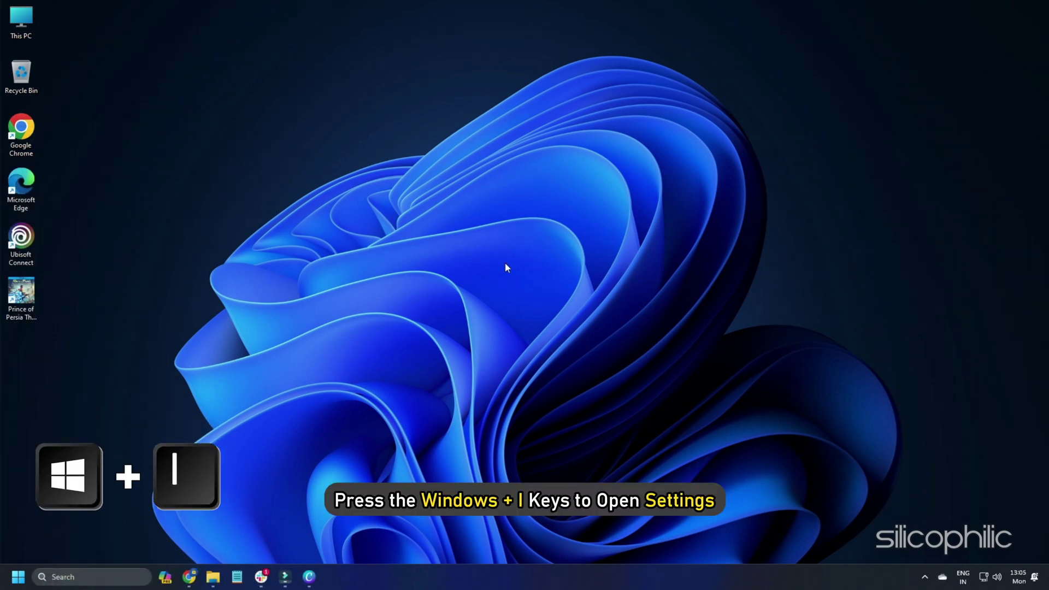
Go to the per-app Graphics settings under System > Display
{"action": "key", "text": "super+i"}
{"action": "left_click", "coordinate": [63, 173]}
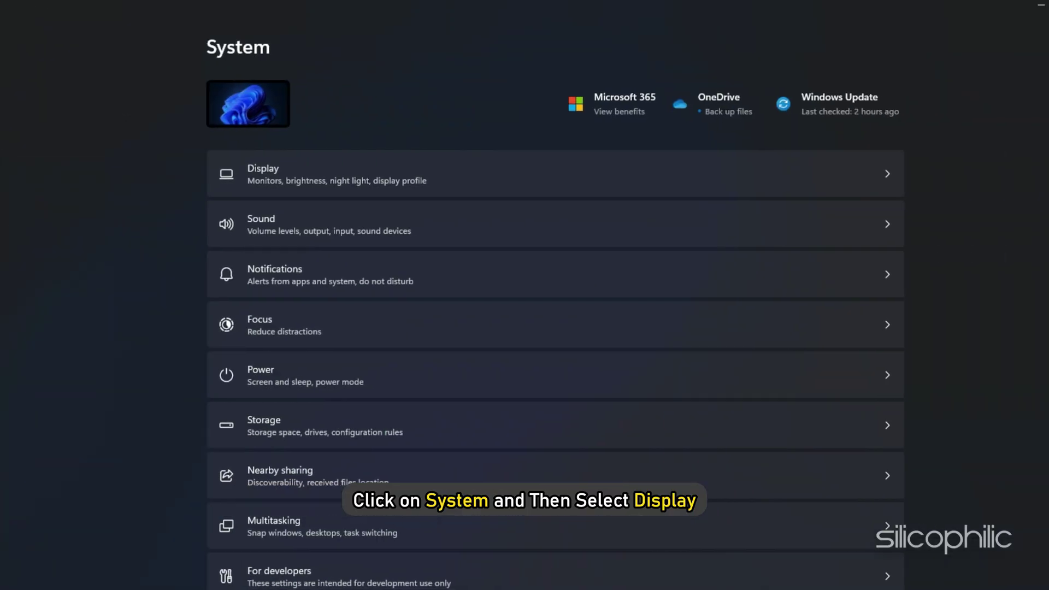
{"action": "left_click", "coordinate": [270, 179]}
{"action": "scroll", "coordinate": [280, 175], "scroll_direction": "down", "scroll_amount": 3}
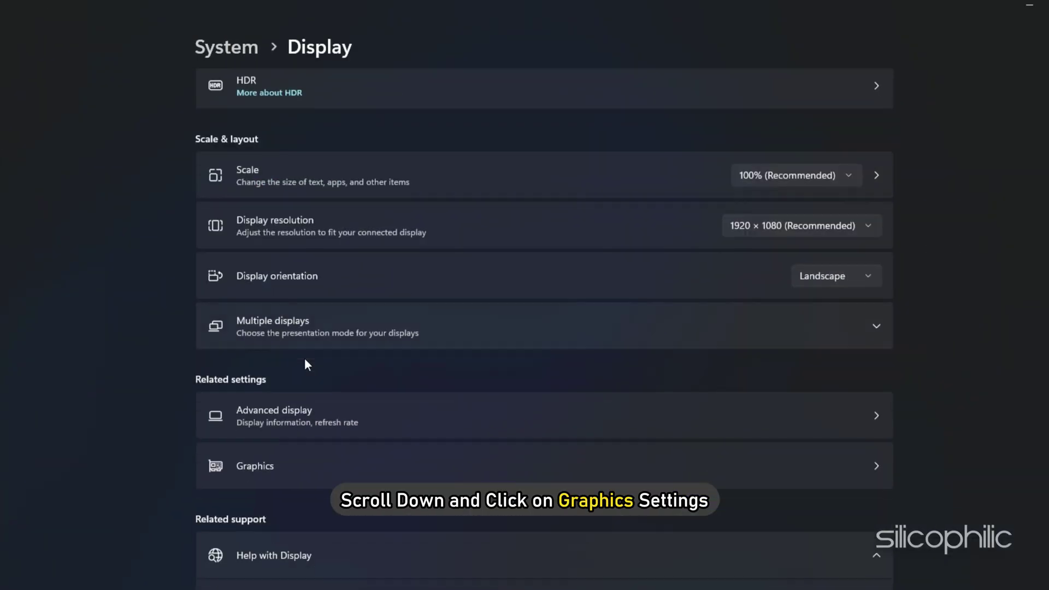
{"action": "left_click", "coordinate": [254, 465]}
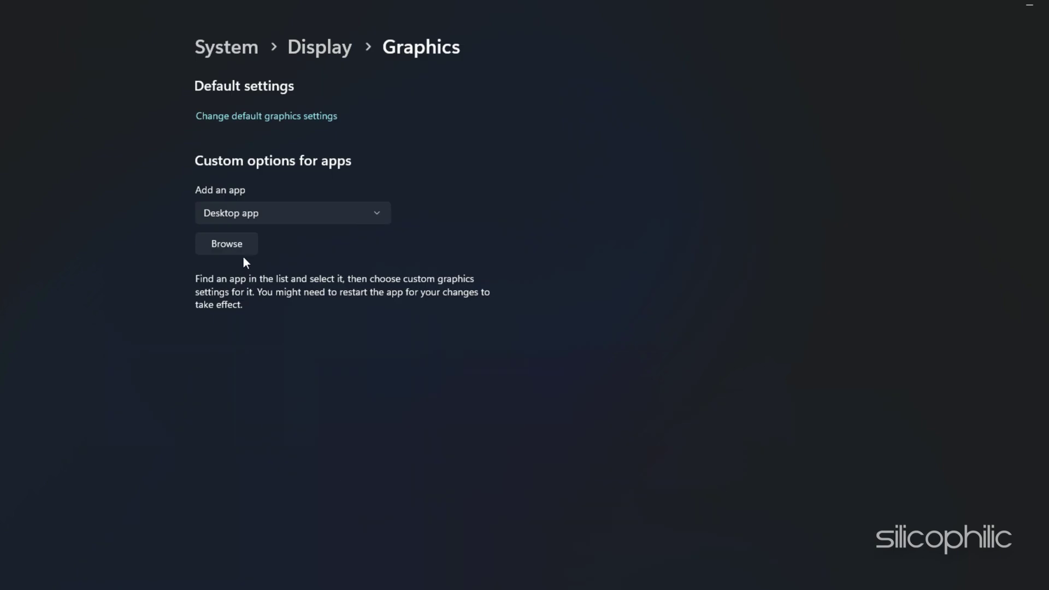
Add TheLostCrown_Demo.exe from Program Files (x86)\Ubisoft\Ubisoft Game Launcher\games to the graphics list
{"action": "left_click", "coordinate": [227, 244]}
{"action": "double_click", "coordinate": [257, 171]}
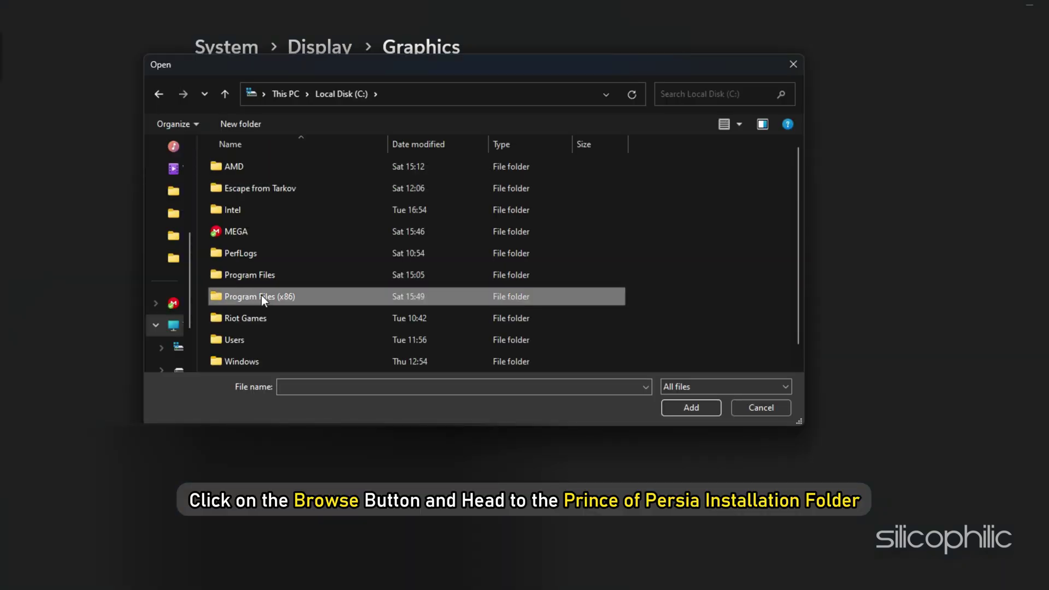
{"action": "double_click", "coordinate": [261, 295]}
{"action": "double_click", "coordinate": [261, 295]}
{"action": "double_click", "coordinate": [271, 166]}
{"action": "double_click", "coordinate": [267, 231]}
{"action": "double_click", "coordinate": [266, 166]}
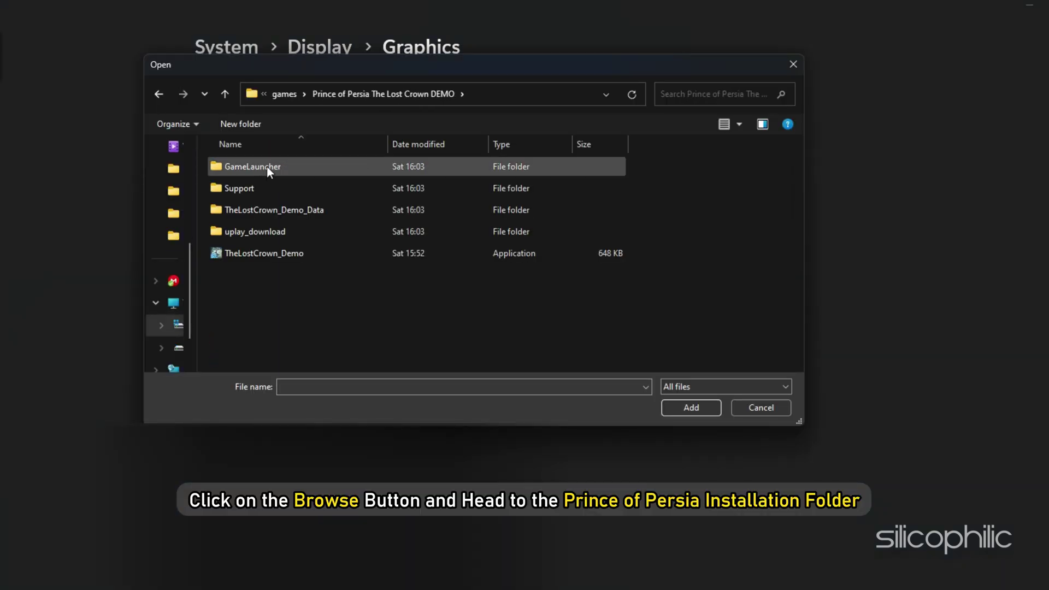
{"action": "left_click", "coordinate": [252, 253]}
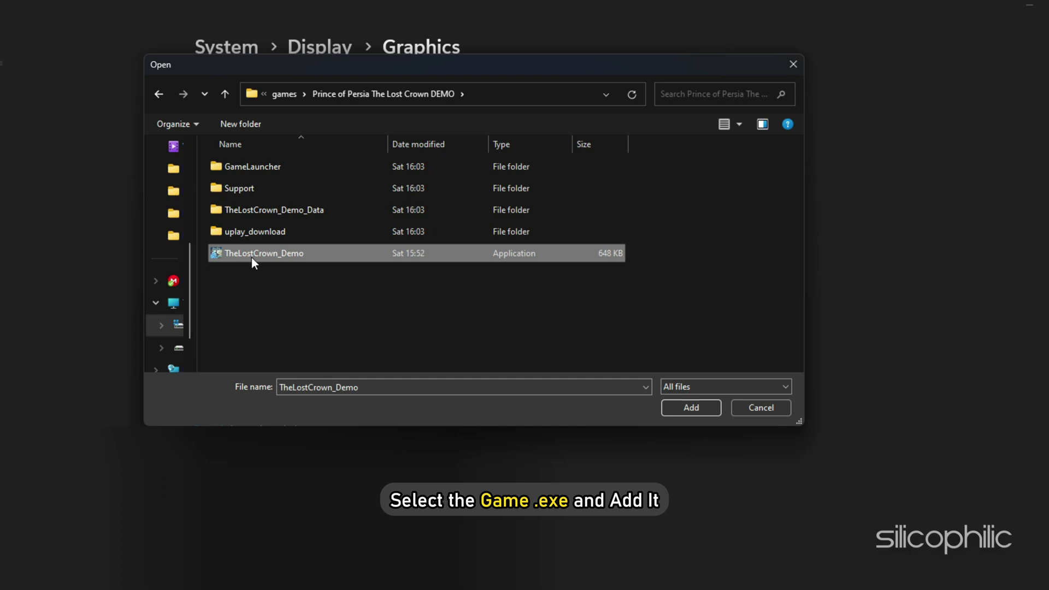
{"action": "left_click", "coordinate": [691, 408]}
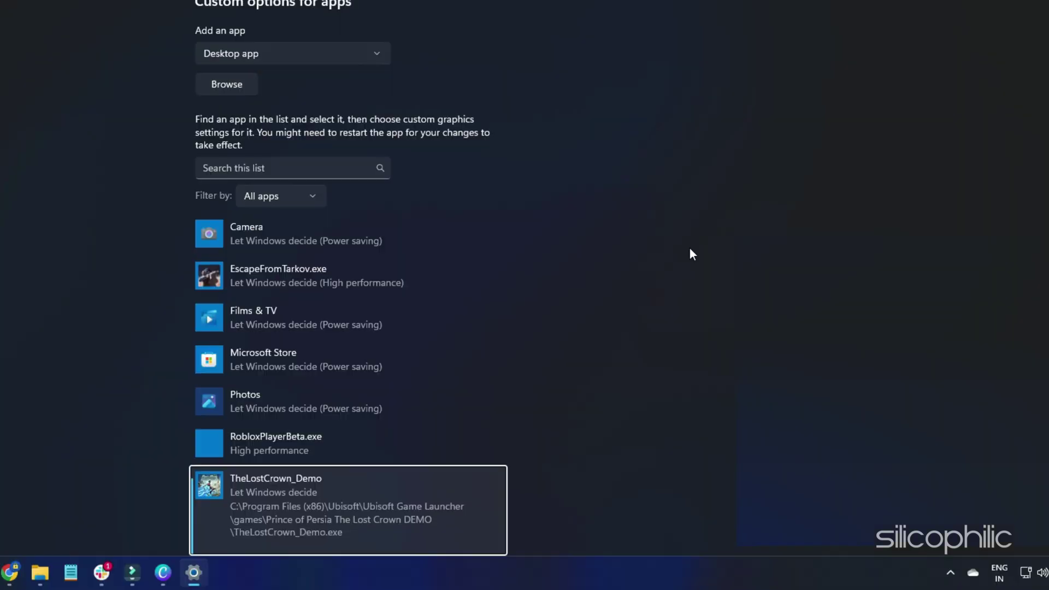
Set TheLostCrown_Demo's graphics preference to High performance
{"action": "scroll", "coordinate": [391, 339], "scroll_direction": "down", "scroll_amount": 5}
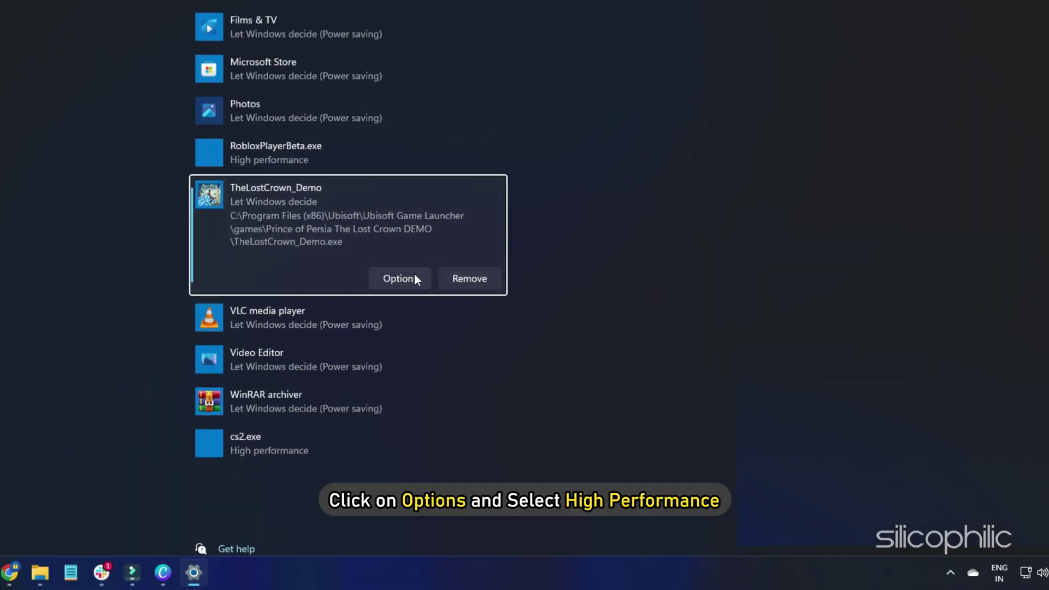
{"action": "left_click", "coordinate": [393, 278]}
{"action": "left_click", "coordinate": [320, 195]}
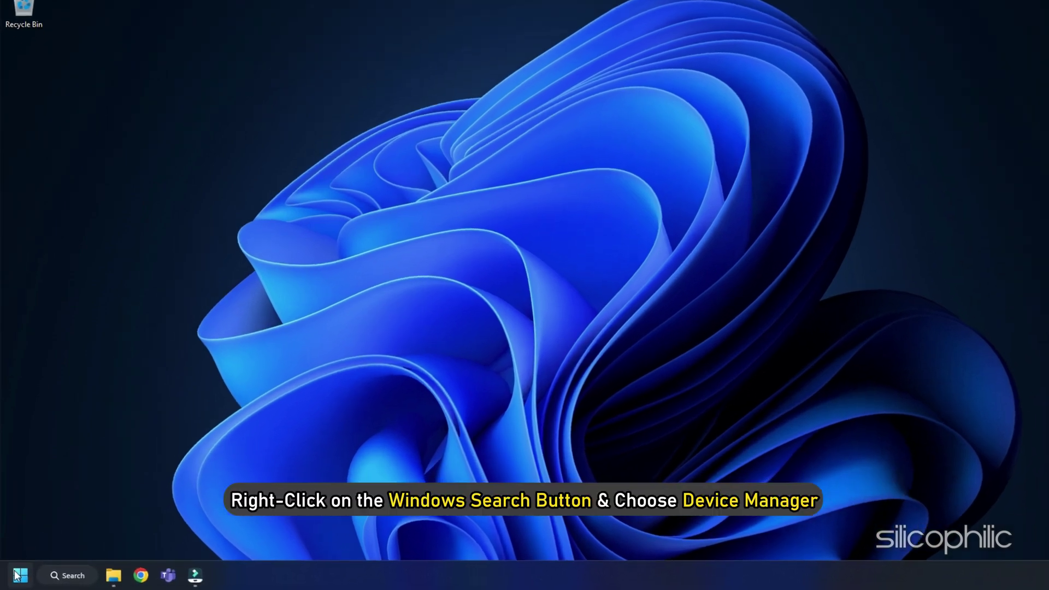
In Device Manager, automatically search for a newer NVIDIA GeForce RTX 3070 driver, then close the results
{"action": "right_click", "coordinate": [16, 575]}
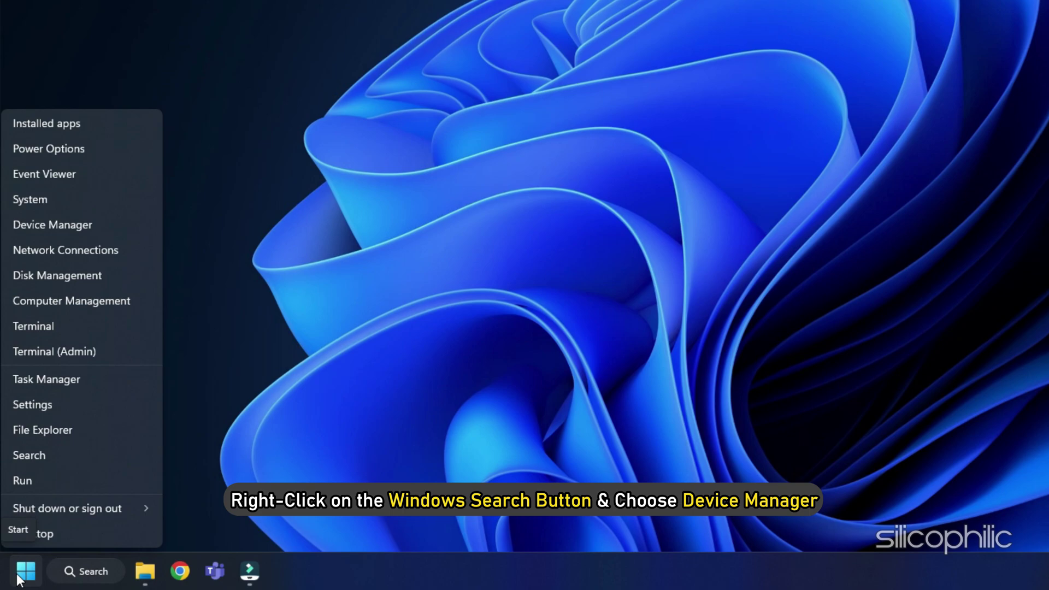
{"action": "left_click", "coordinate": [96, 228]}
{"action": "left_click", "coordinate": [254, 164]}
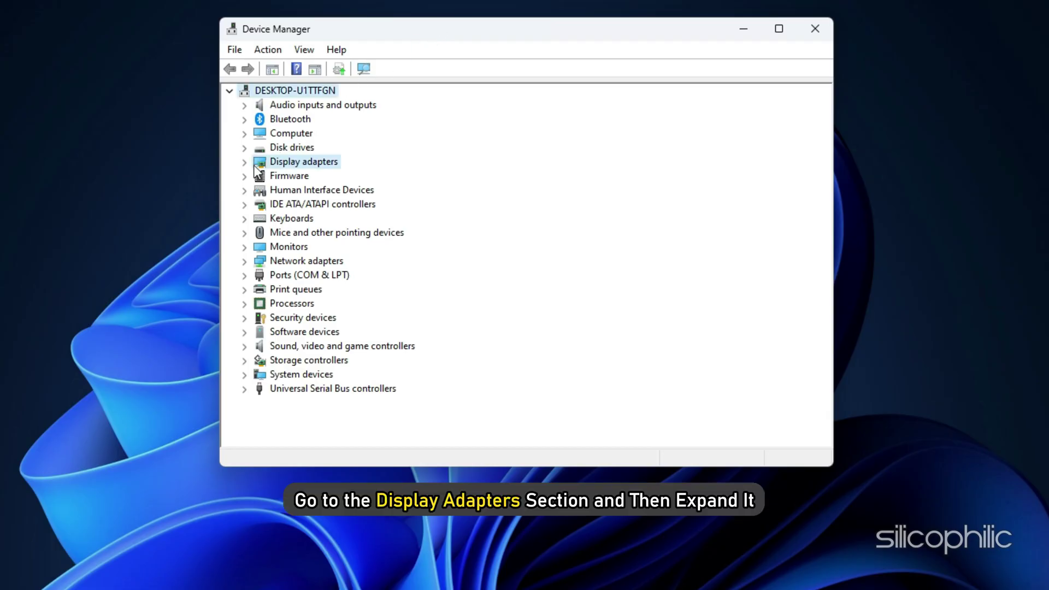
{"action": "left_click", "coordinate": [245, 165]}
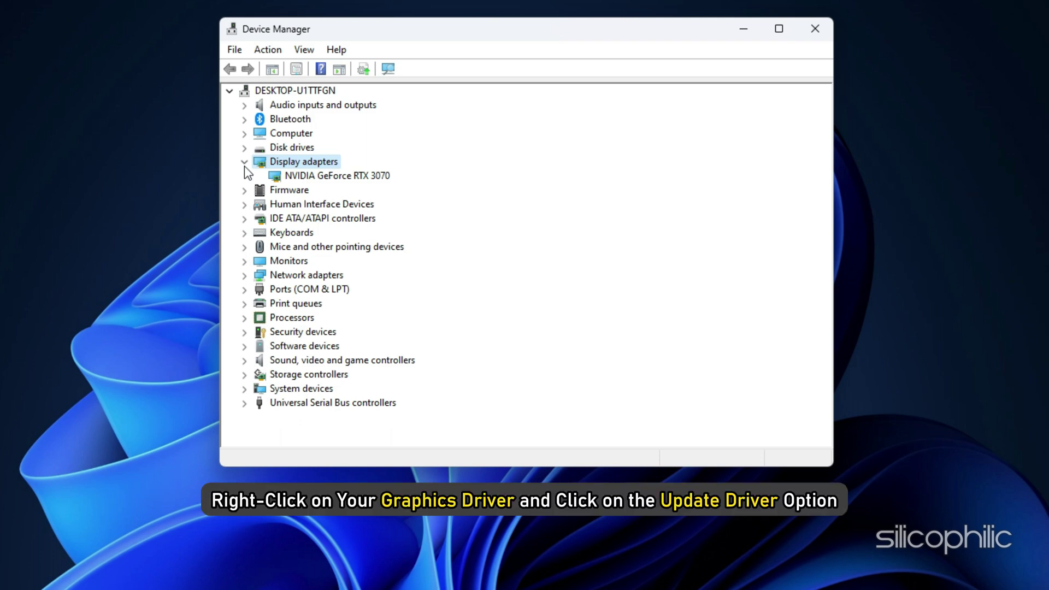
{"action": "left_click", "coordinate": [387, 181]}
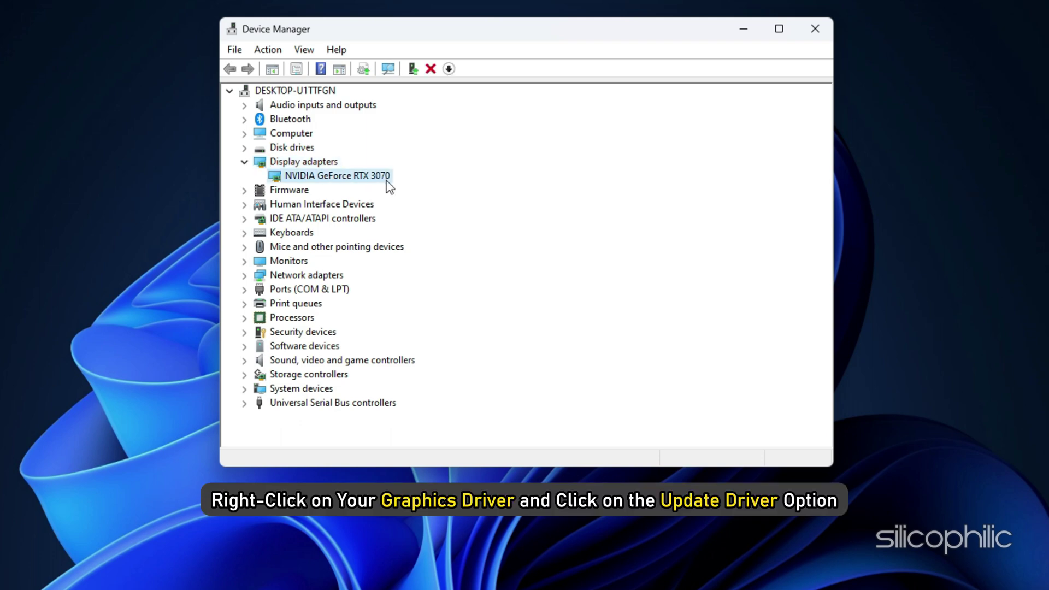
{"action": "right_click", "coordinate": [387, 181]}
{"action": "left_click", "coordinate": [483, 196]}
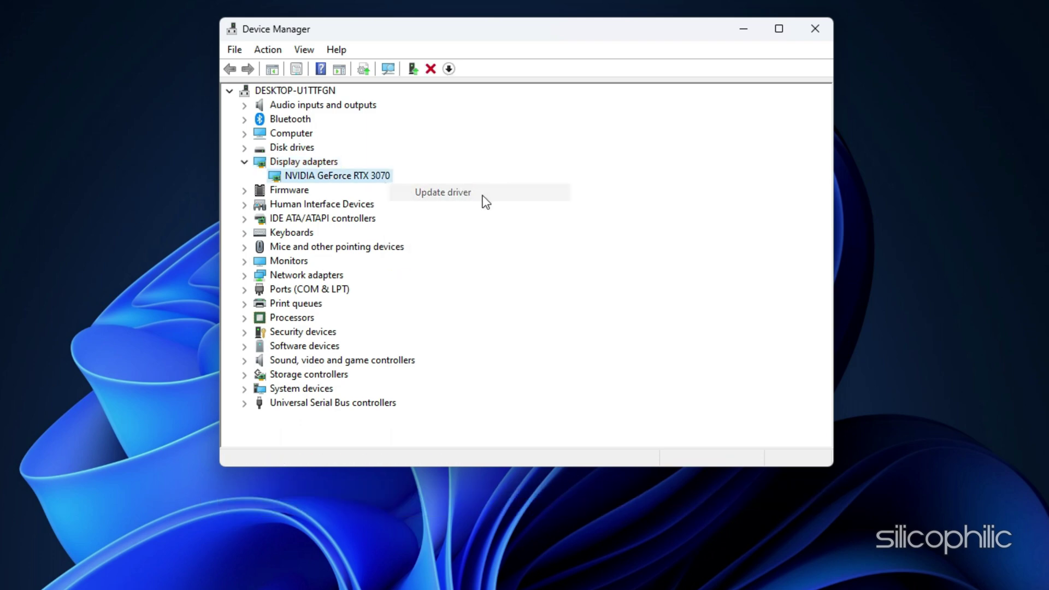
{"action": "left_click", "coordinate": [525, 182]}
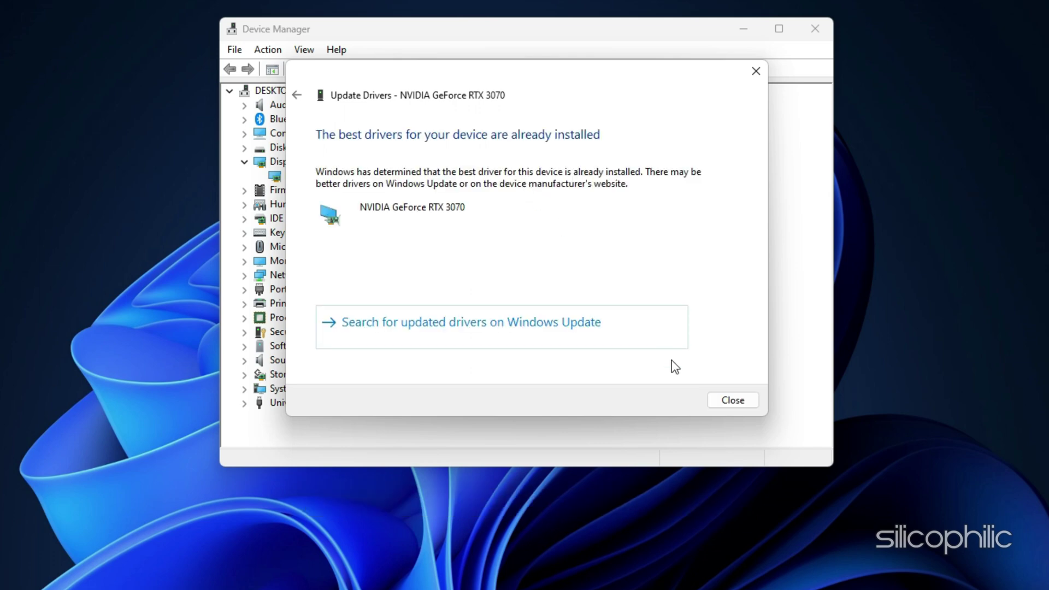
{"action": "left_click", "coordinate": [741, 403]}
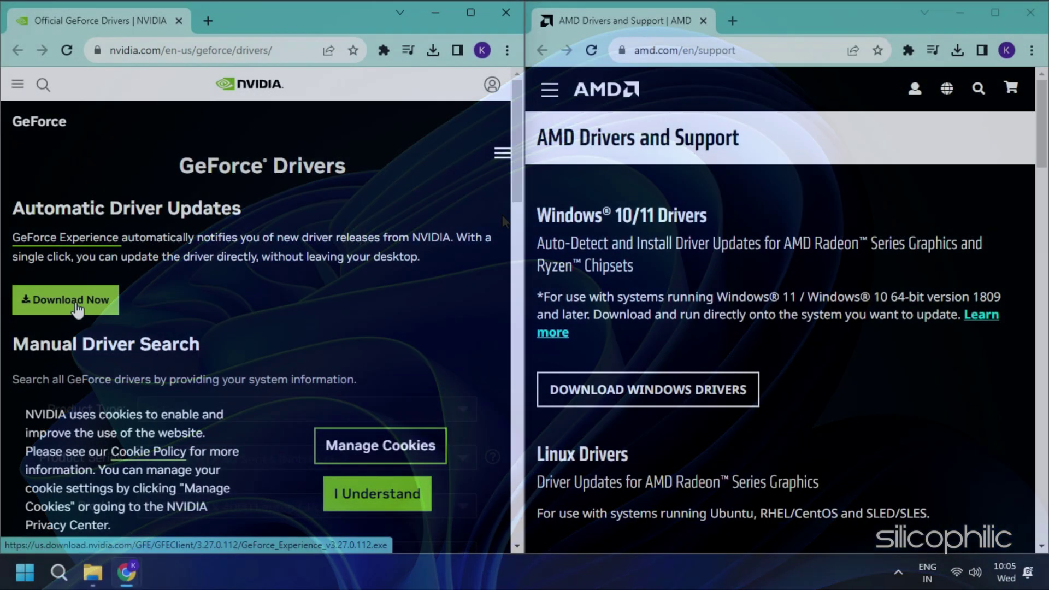
Download the NVIDIA GeForce driver, launch the AMD Adrenalin Edition installer, and allow the NVIDIA installer to run
{"action": "left_click", "coordinate": [67, 300]}
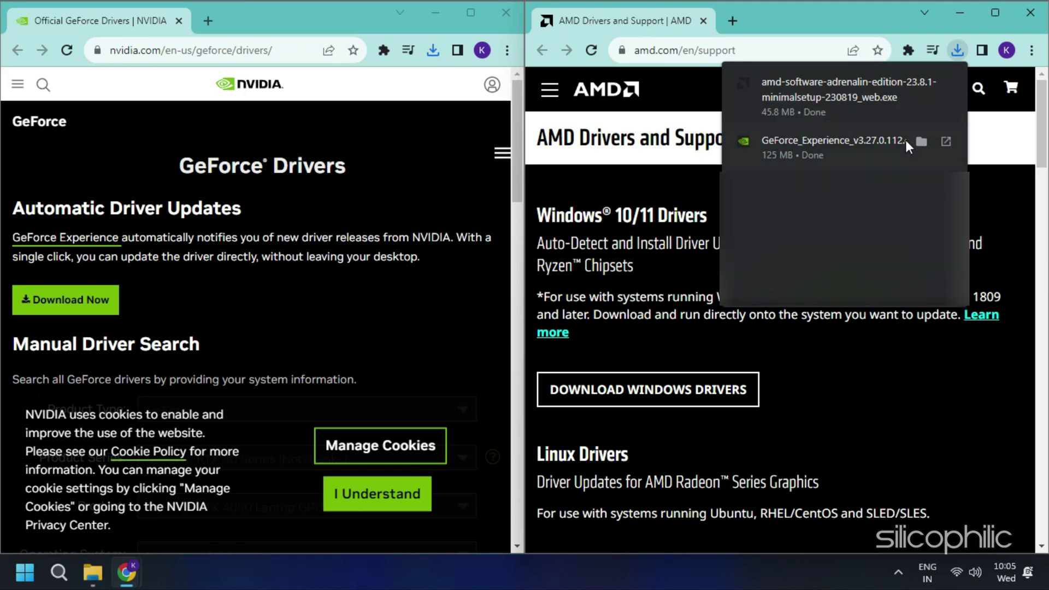
{"action": "left_click", "coordinate": [825, 91]}
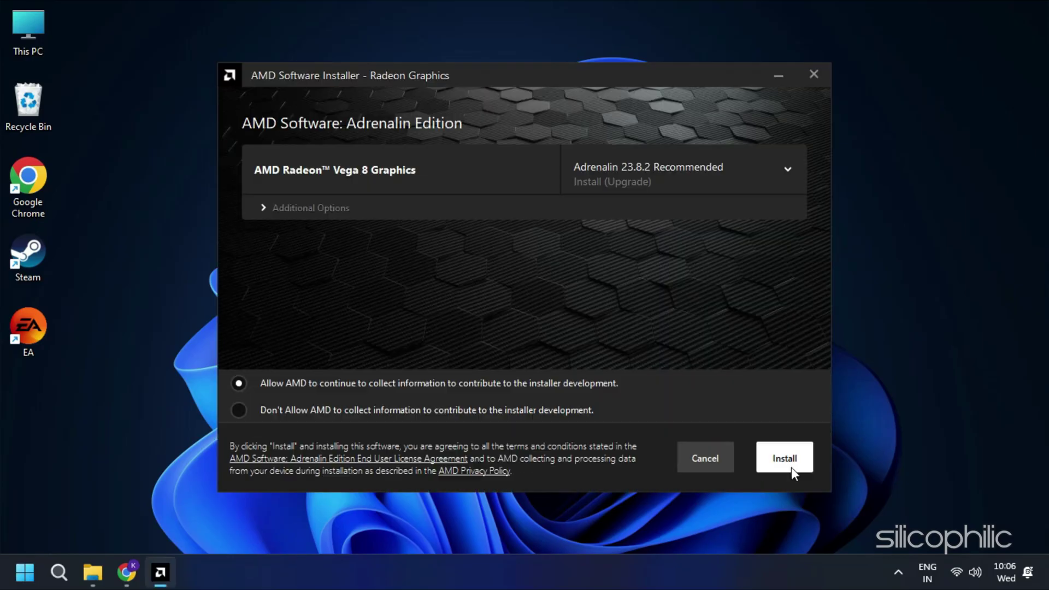
{"action": "left_click", "coordinate": [791, 467]}
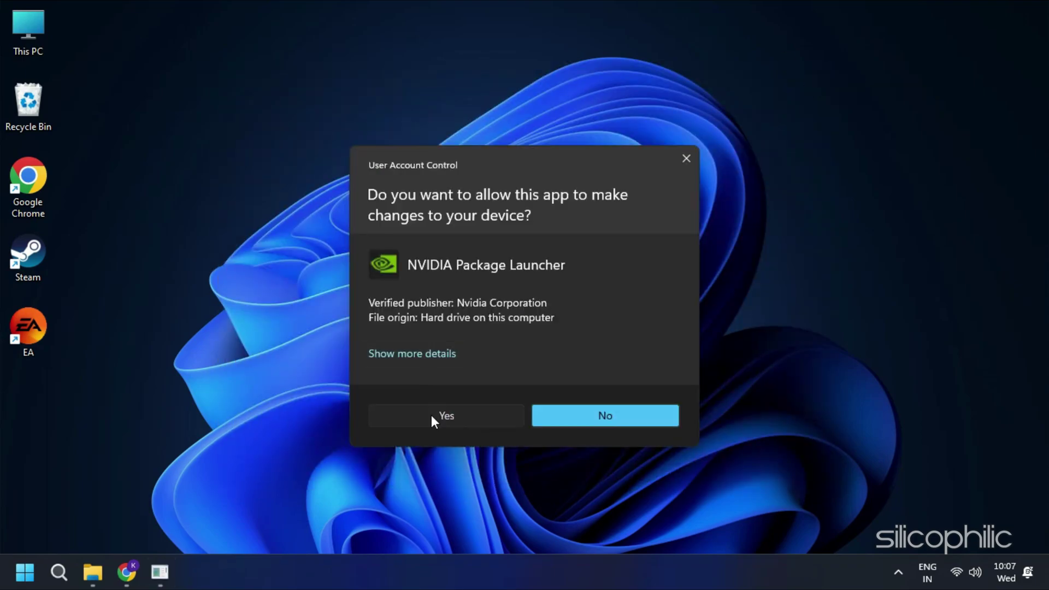
{"action": "left_click", "coordinate": [431, 480]}
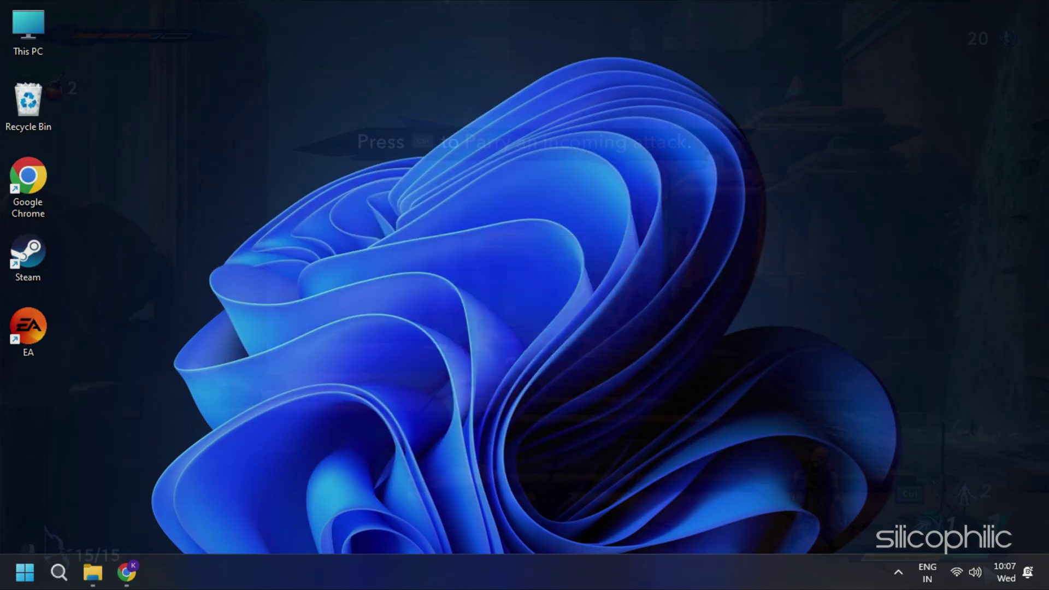